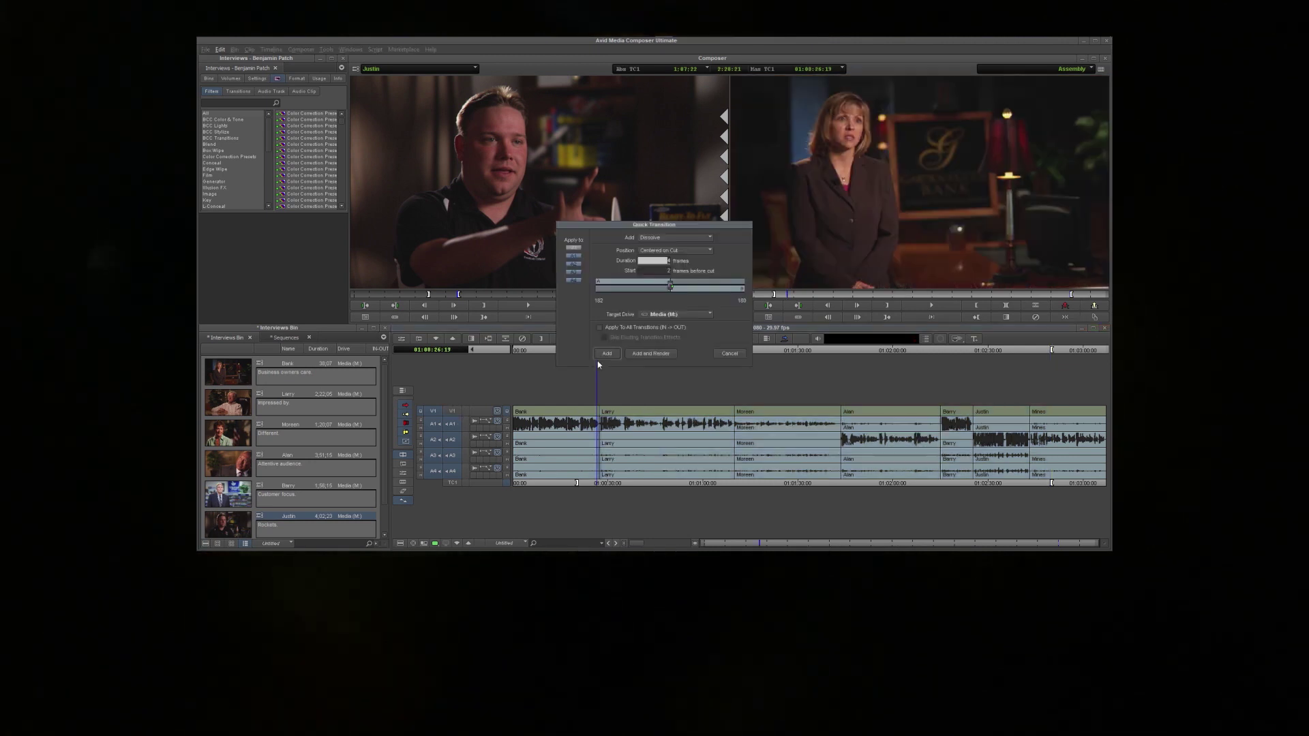
Set Key Saturation to 0 and toggle Show Alpha on then off to check the matte
{"action": "left_click", "coordinate": [607, 353]}
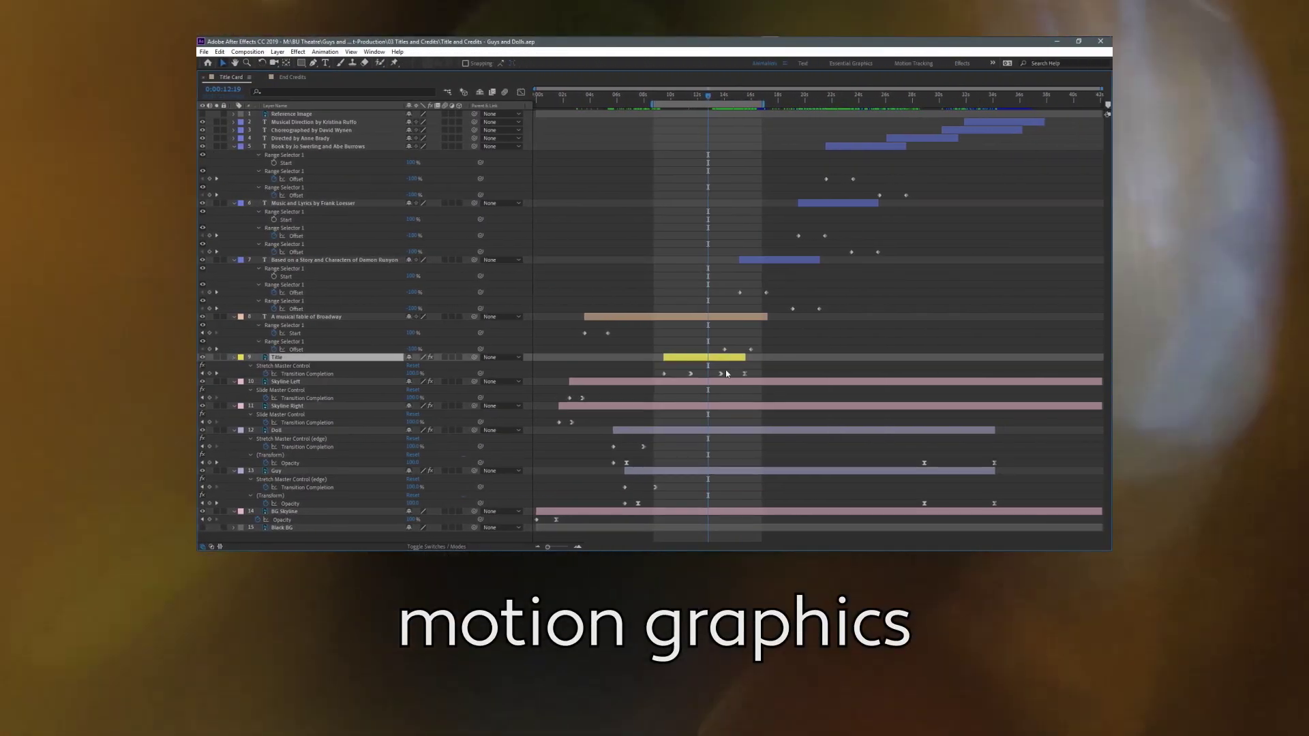
{"action": "left_click", "coordinate": [721, 374]}
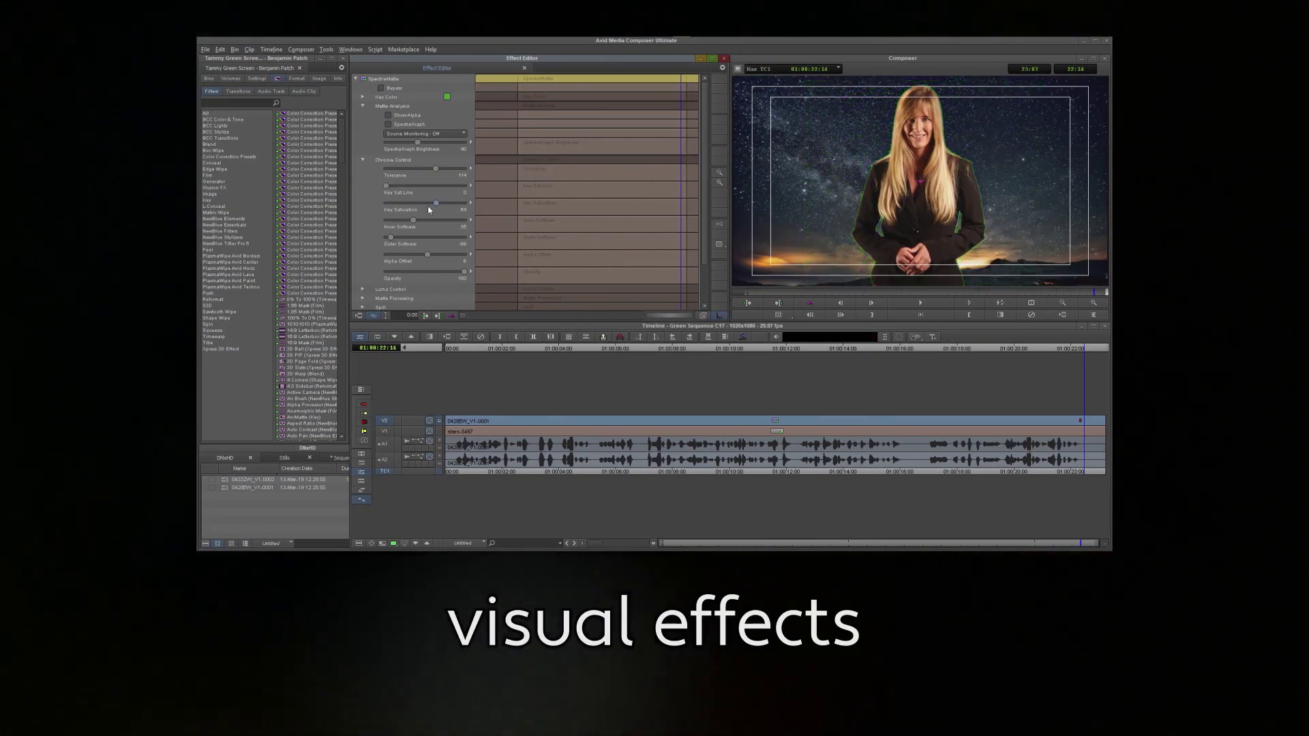
{"action": "left_click", "coordinate": [389, 116]}
{"action": "left_click", "coordinate": [389, 115]}
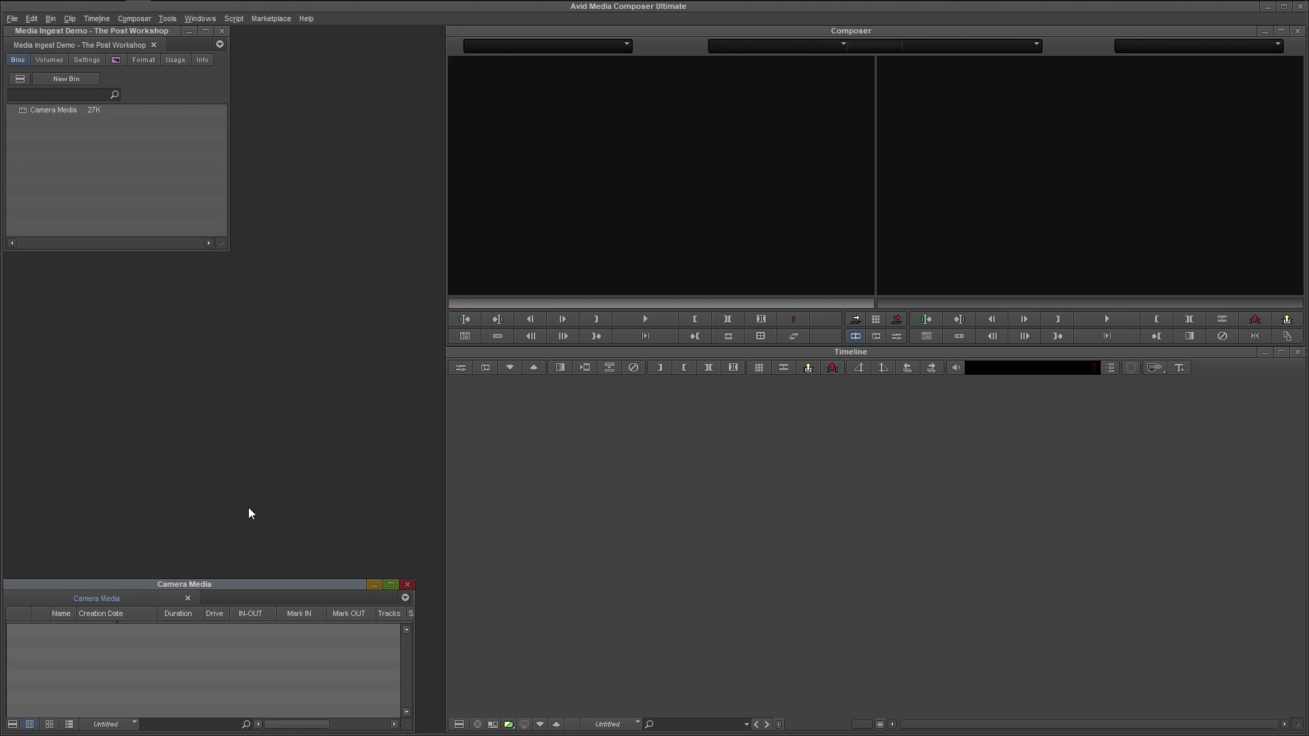
Launch the Source Browser from the Camera Media bin's Input context menu
{"action": "right_click", "coordinate": [217, 653]}
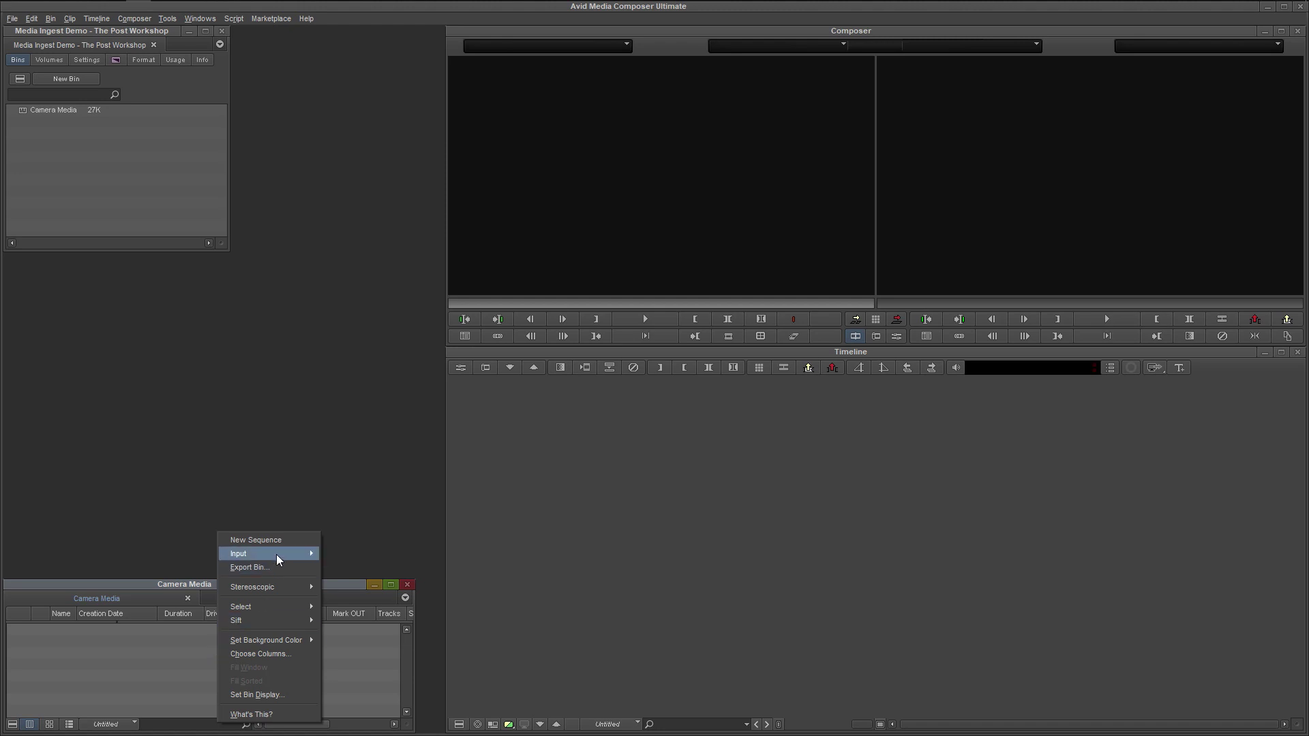
{"action": "mouse_move", "coordinate": [277, 555]}
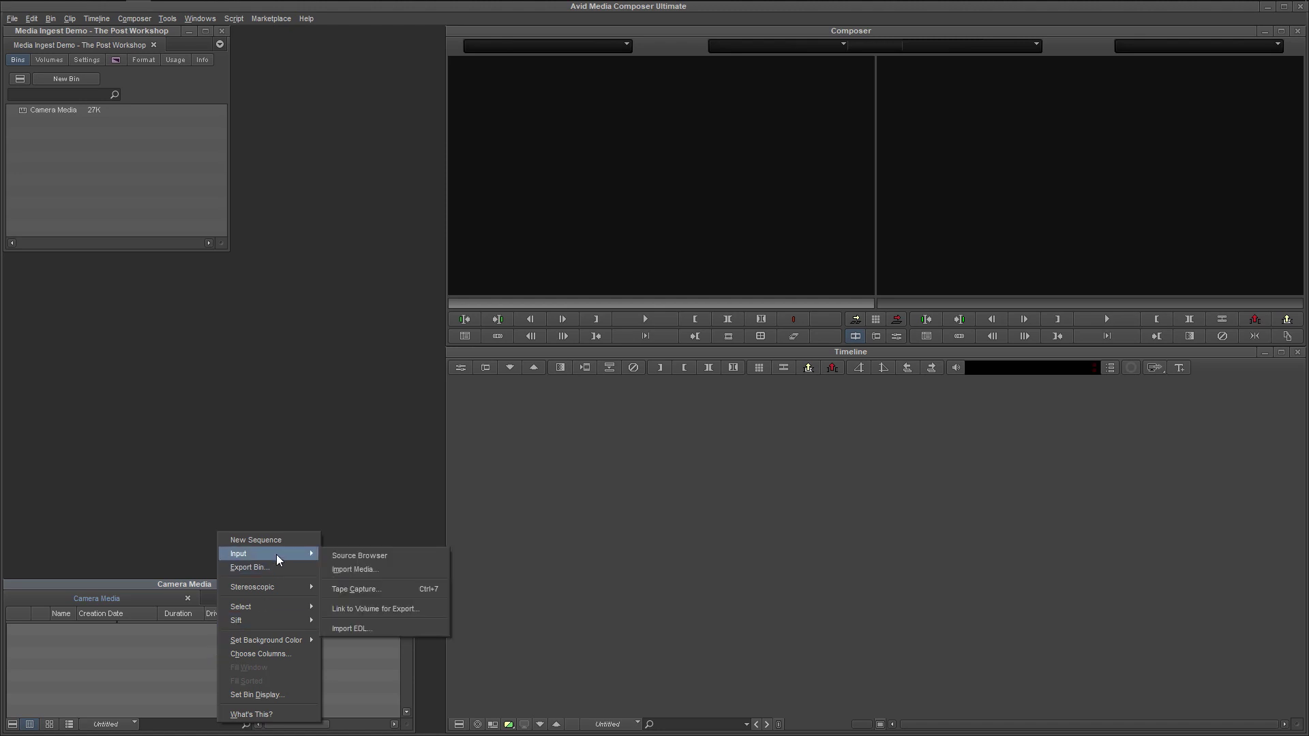
{"action": "left_click", "coordinate": [401, 555]}
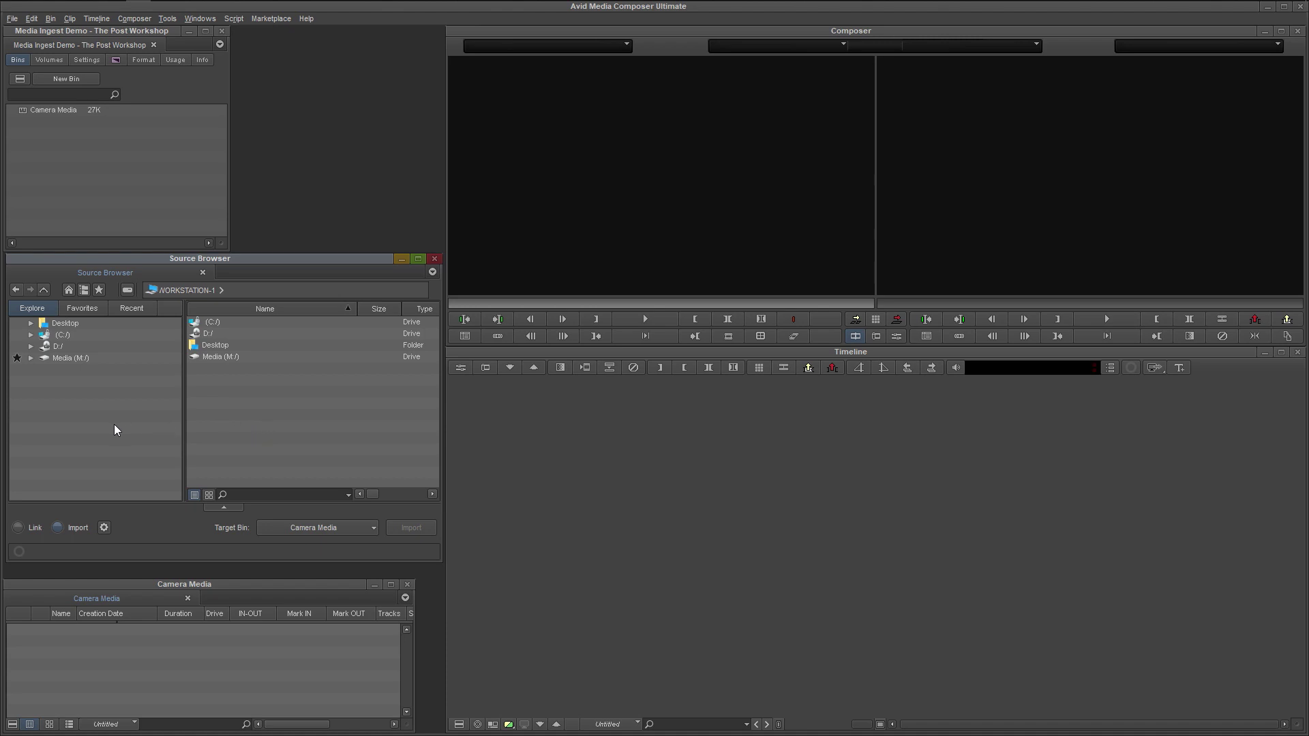
Expand the Media (M:) drive to list its Camera Card and Legacy Interviews folders
{"action": "left_click", "coordinate": [31, 359]}
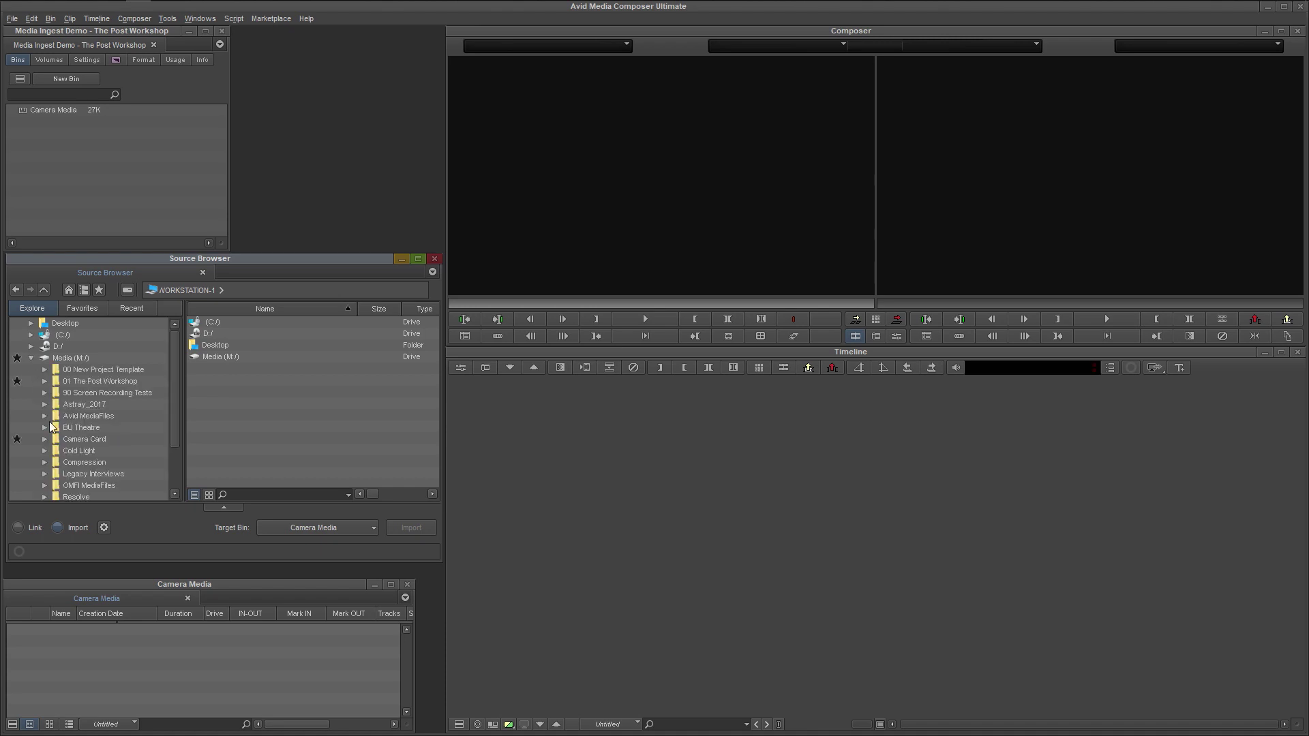
View the seven interview MXF files in 01 Interview Selects, then select that favorite
{"action": "left_click", "coordinate": [43, 474]}
{"action": "left_click", "coordinate": [100, 486]}
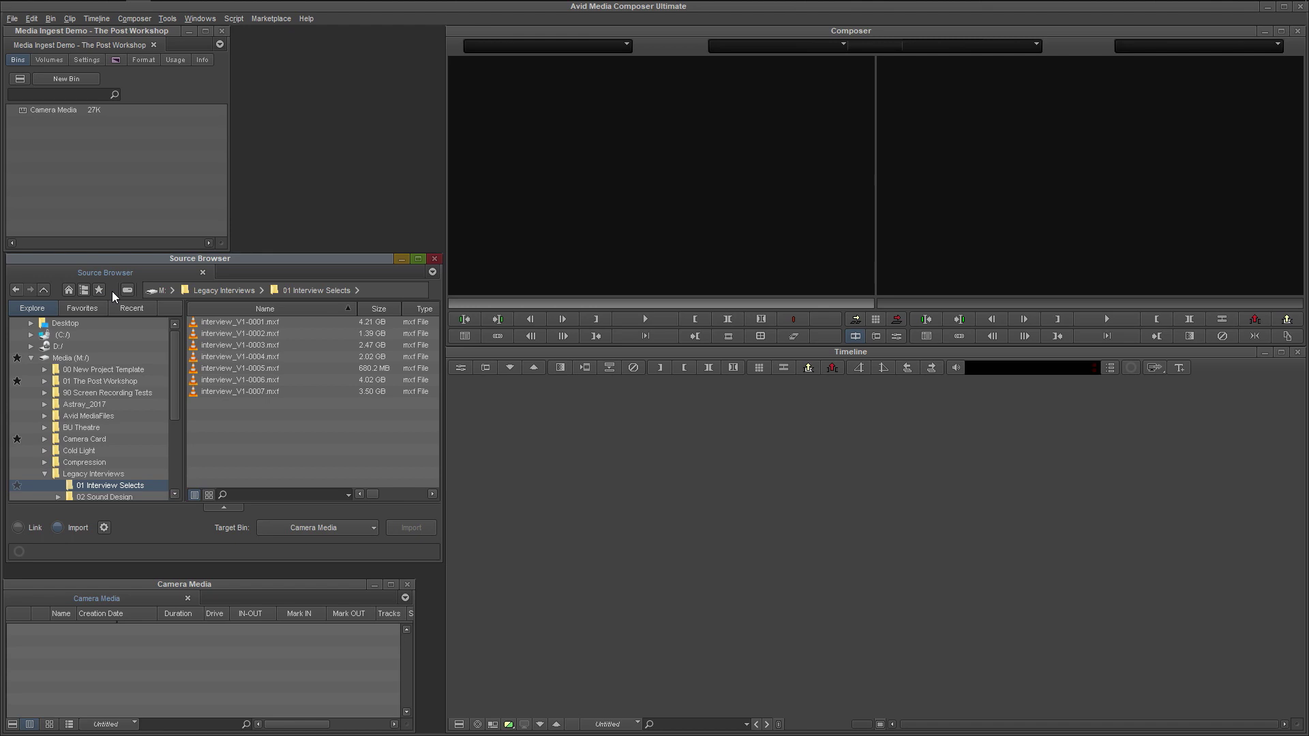
{"action": "left_click", "coordinate": [79, 308]}
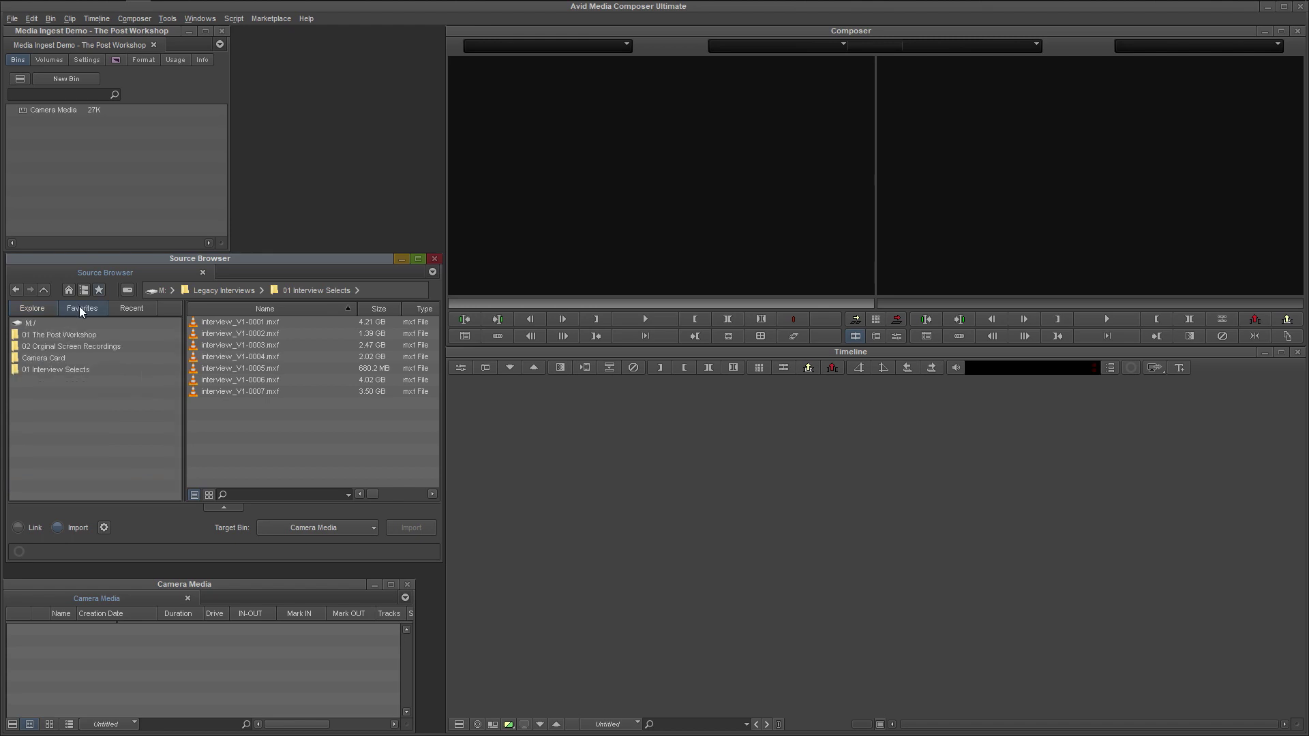
{"action": "left_click", "coordinate": [94, 370]}
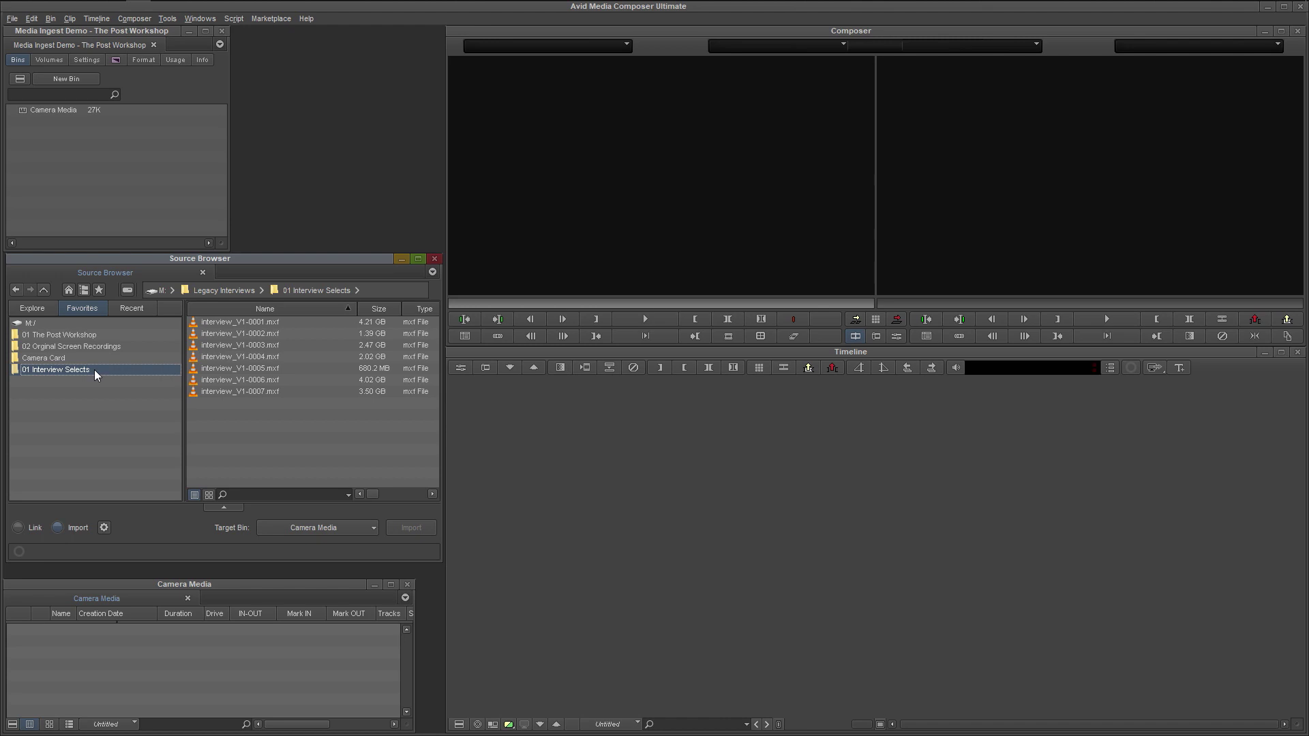
Remove 02 Orginal Screen Recordings from Favorites and return to the workstation's drives
{"action": "left_click", "coordinate": [96, 347]}
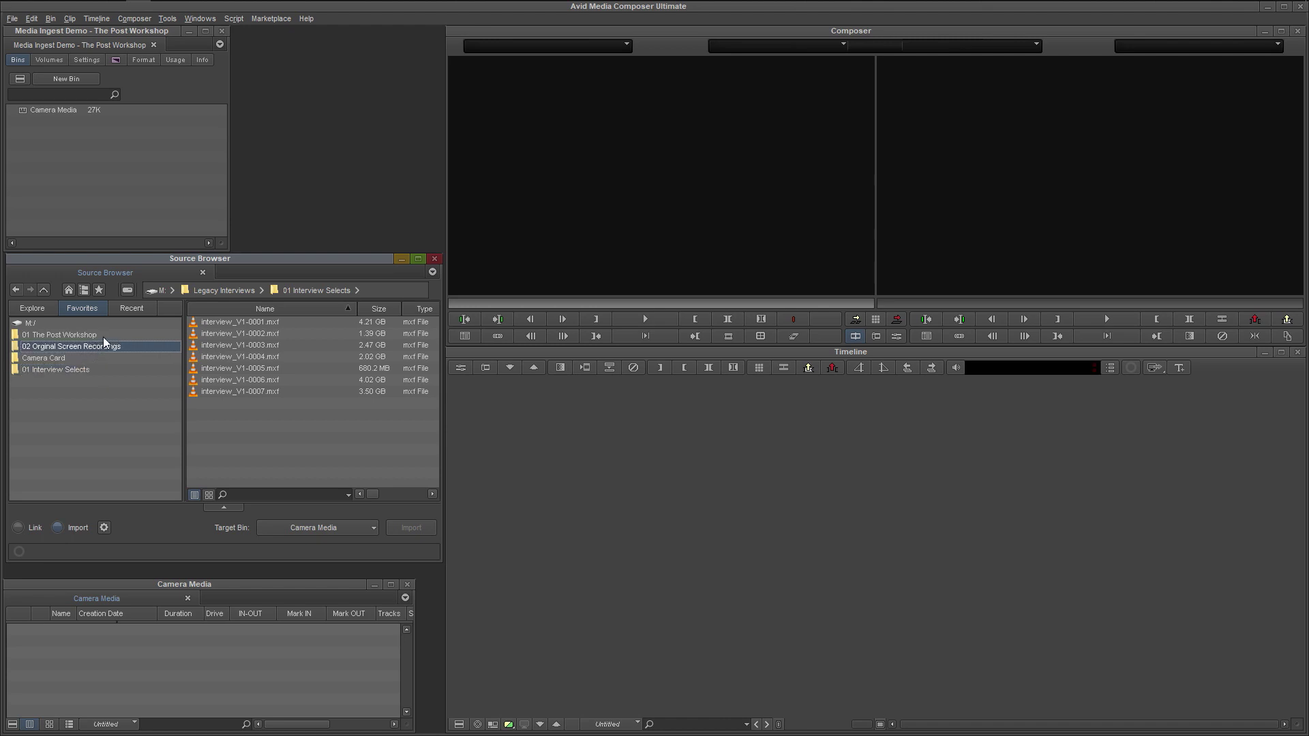
{"action": "left_click", "coordinate": [100, 289]}
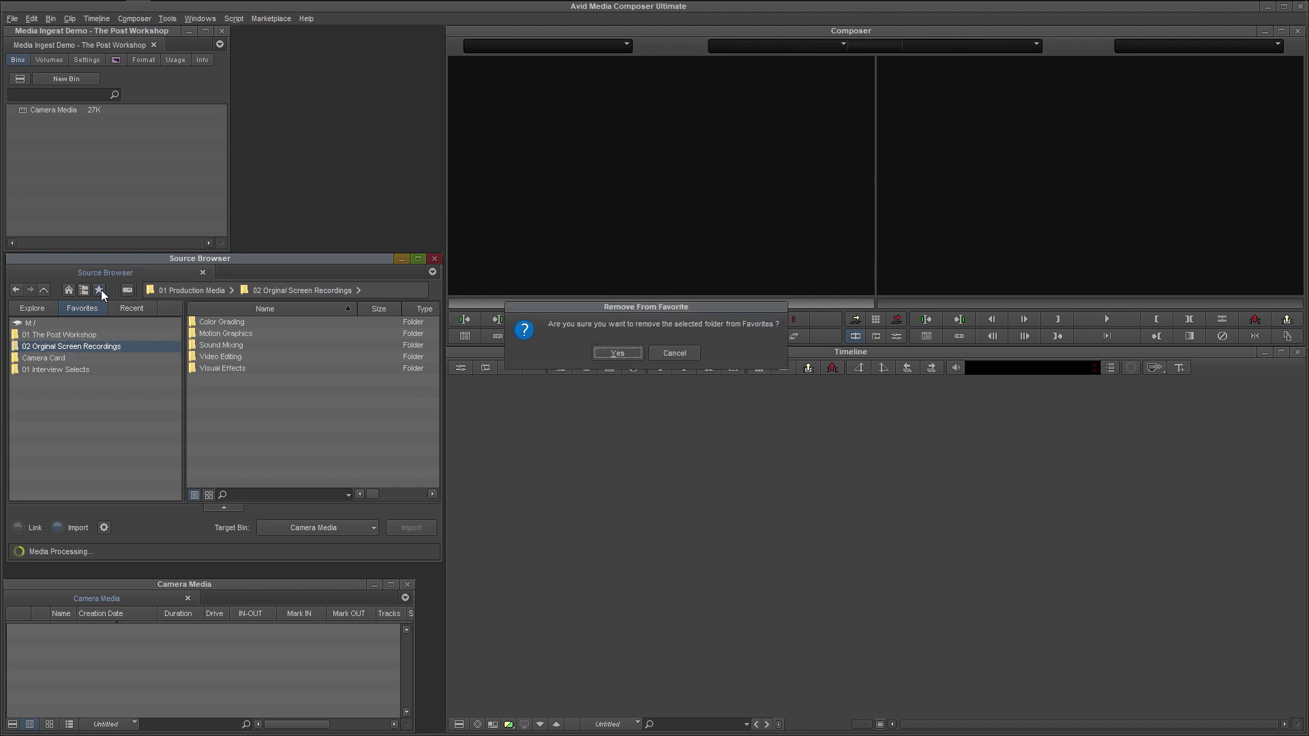
{"action": "left_click", "coordinate": [615, 353]}
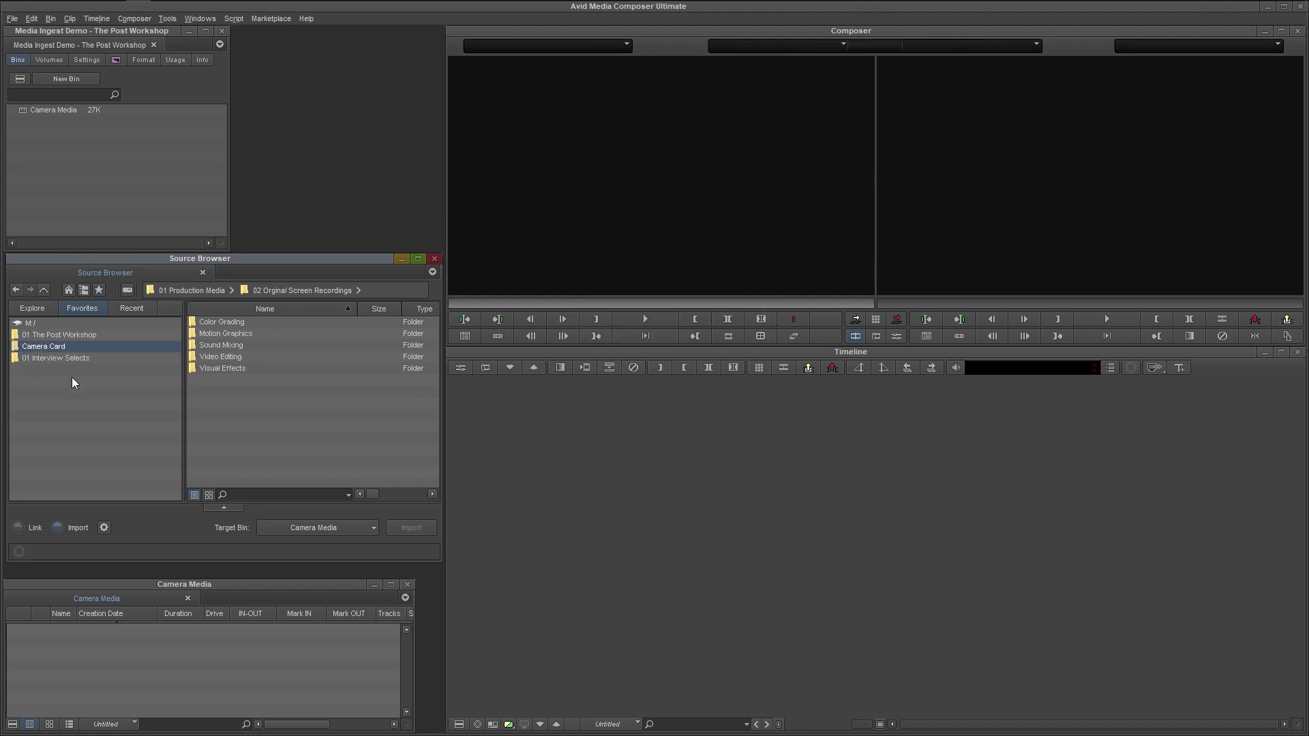
{"action": "left_click", "coordinate": [83, 290]}
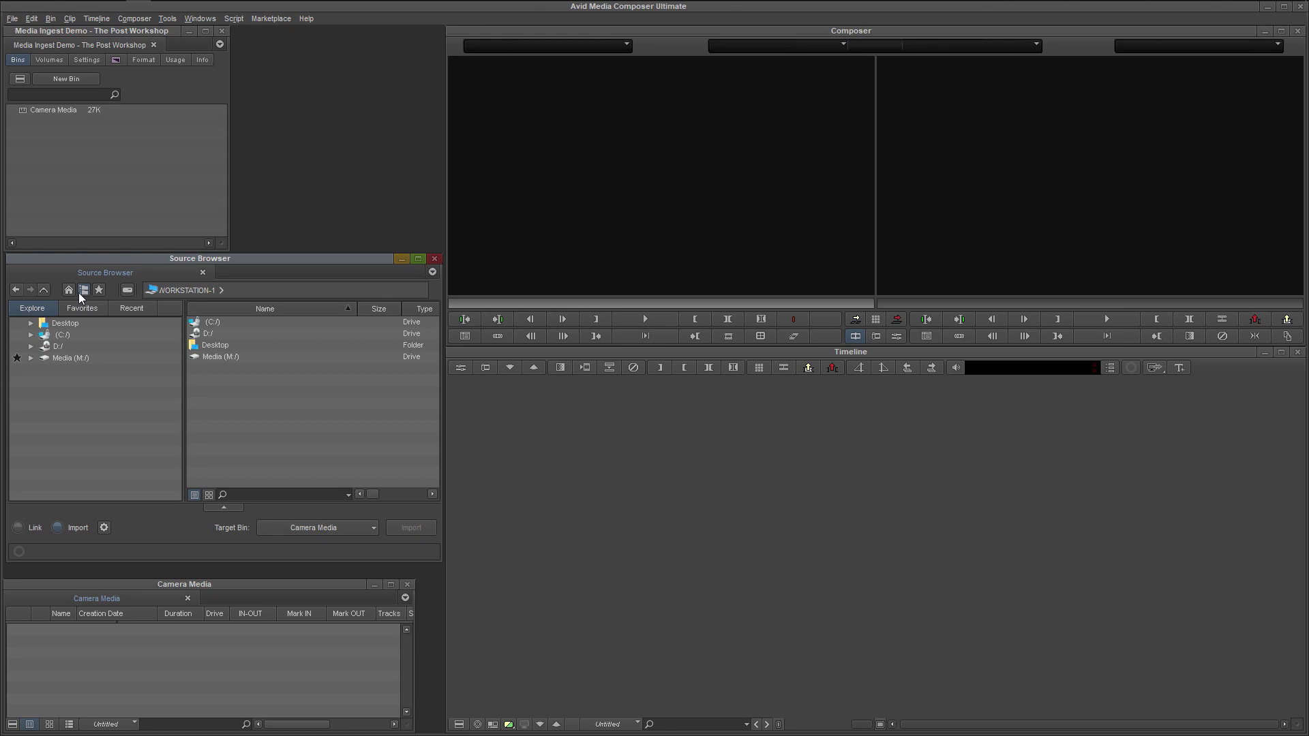
Go from the home folder up to the C: root, back to Users, then forward to C:
{"action": "left_click", "coordinate": [71, 293]}
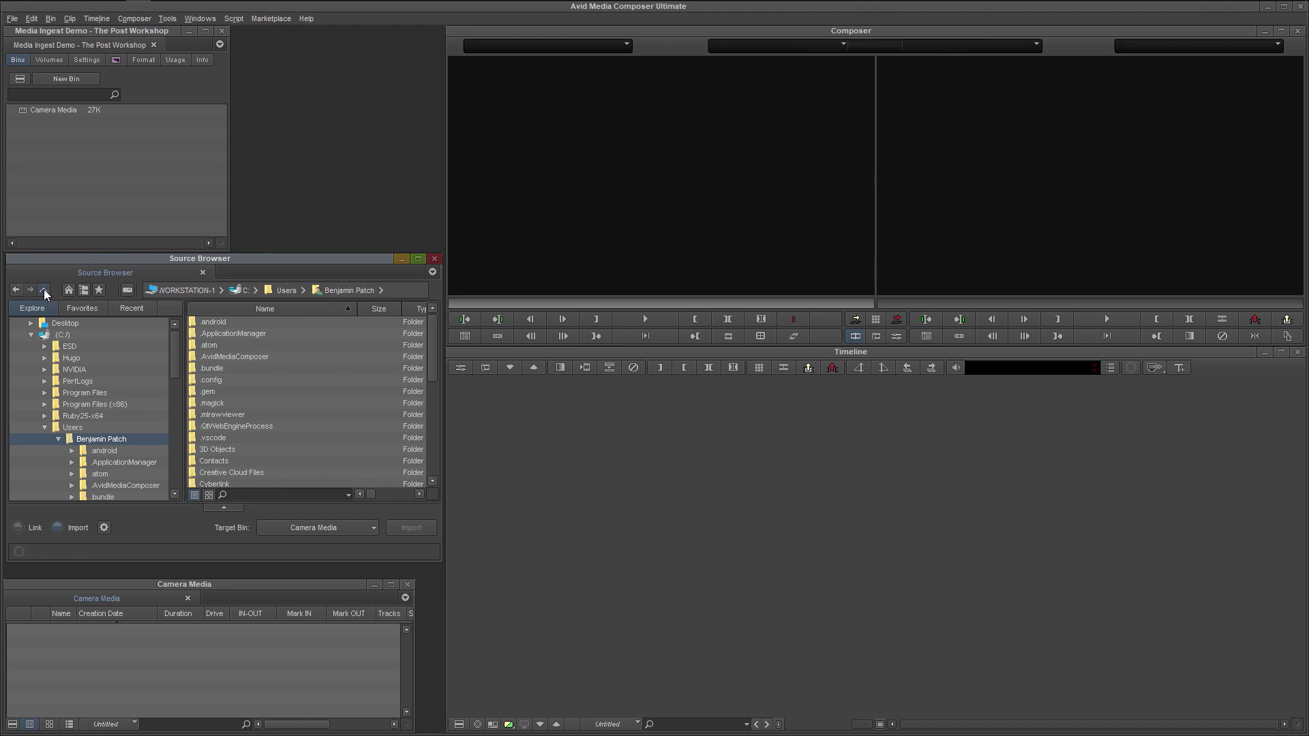
{"action": "left_click", "coordinate": [44, 290]}
{"action": "left_click", "coordinate": [43, 289]}
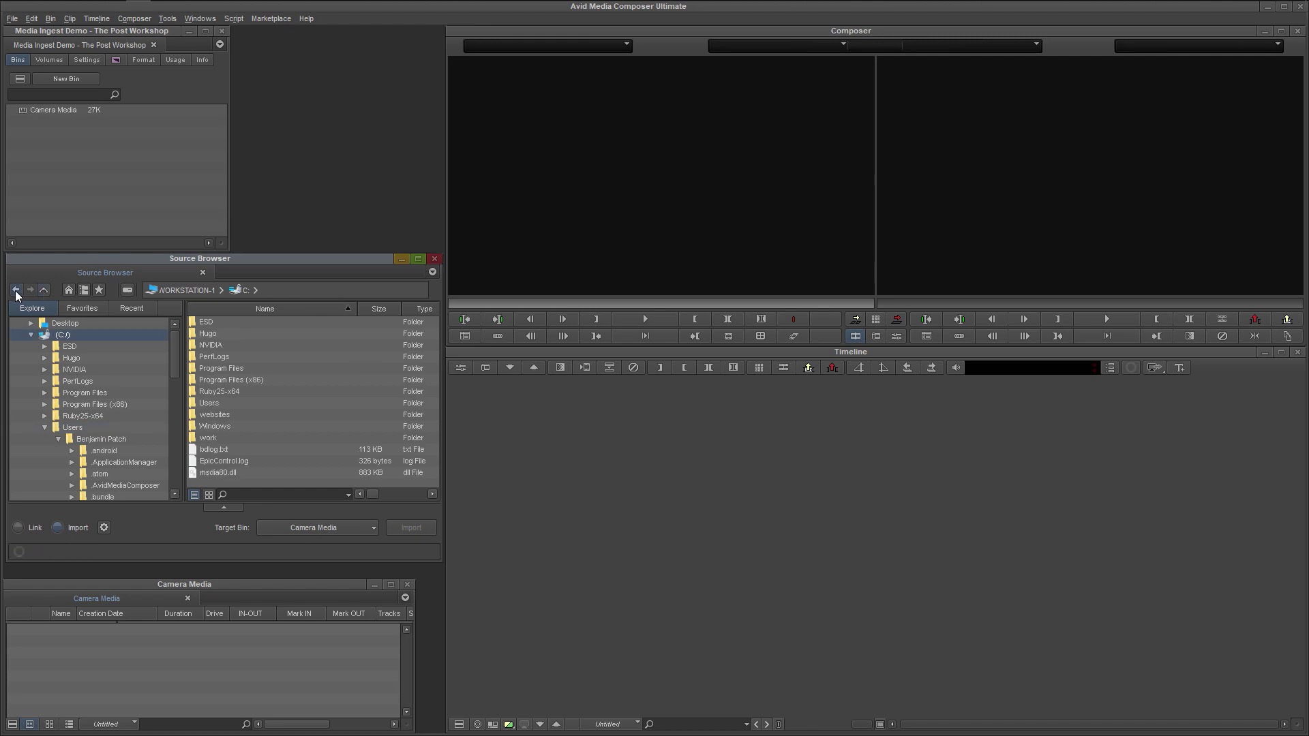
{"action": "left_click", "coordinate": [15, 291]}
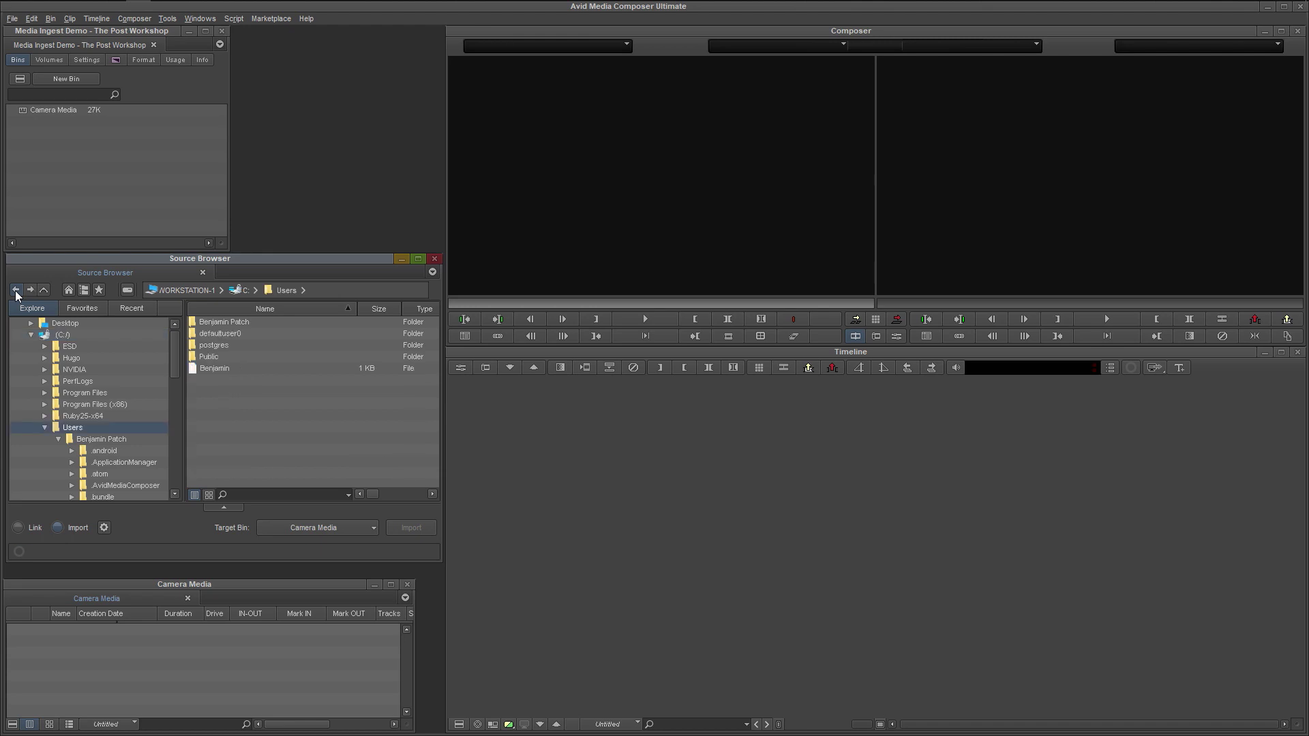
{"action": "left_click", "coordinate": [30, 291]}
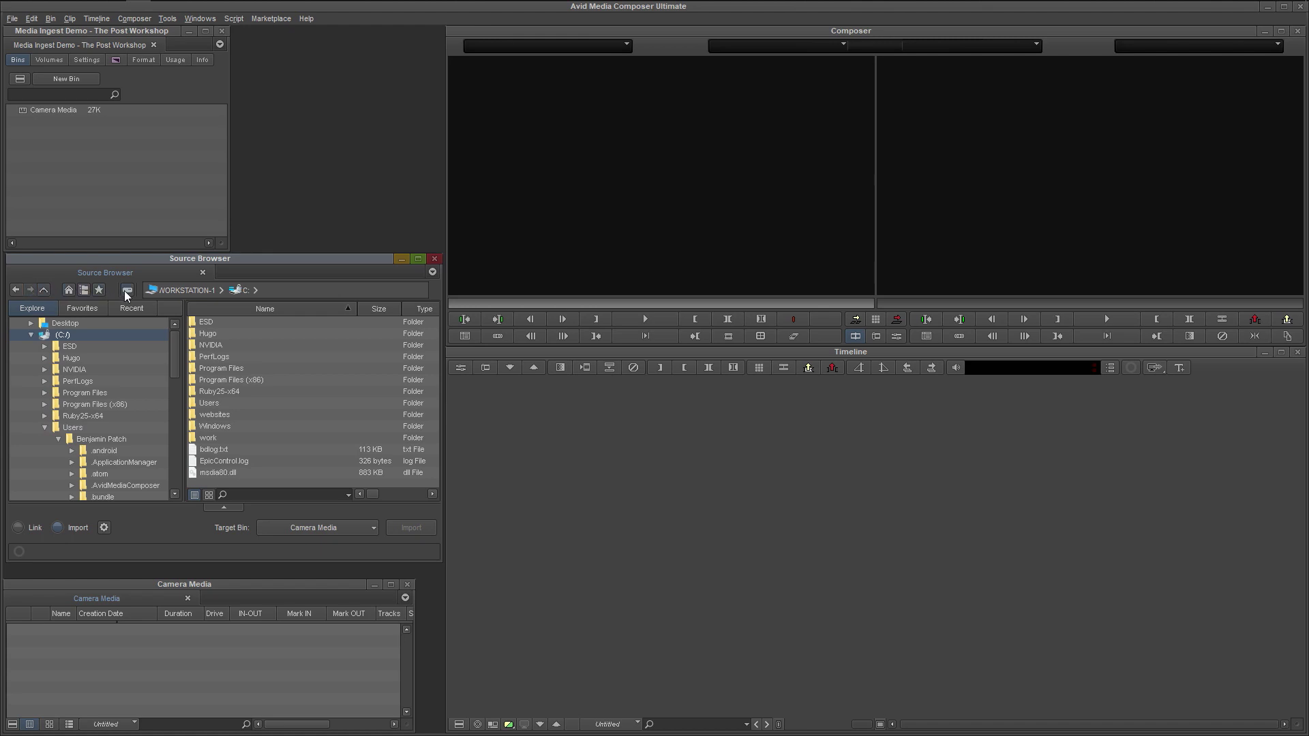
Browse the Camera Card through SDHC, PRIVATE, AVCHD and BDMV to the STREAM folder's MTS clips
{"action": "left_click", "coordinate": [91, 310]}
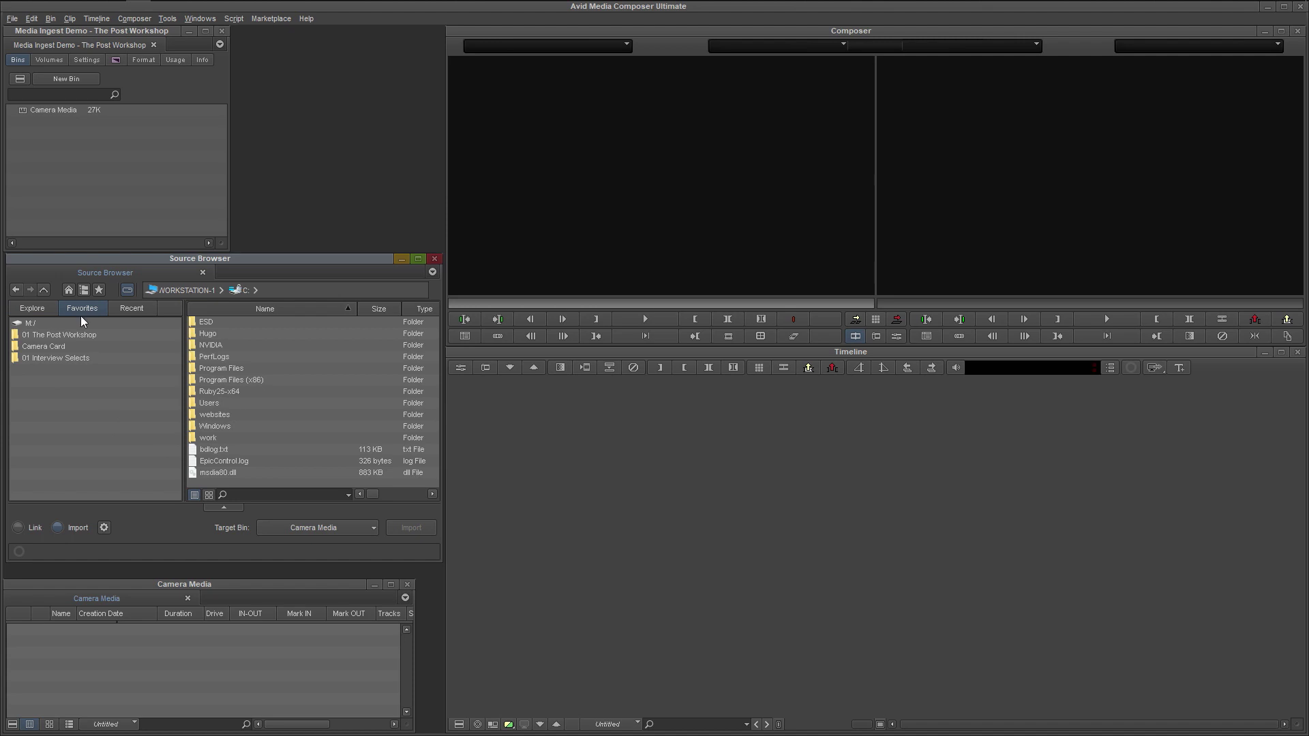
{"action": "left_click", "coordinate": [54, 348]}
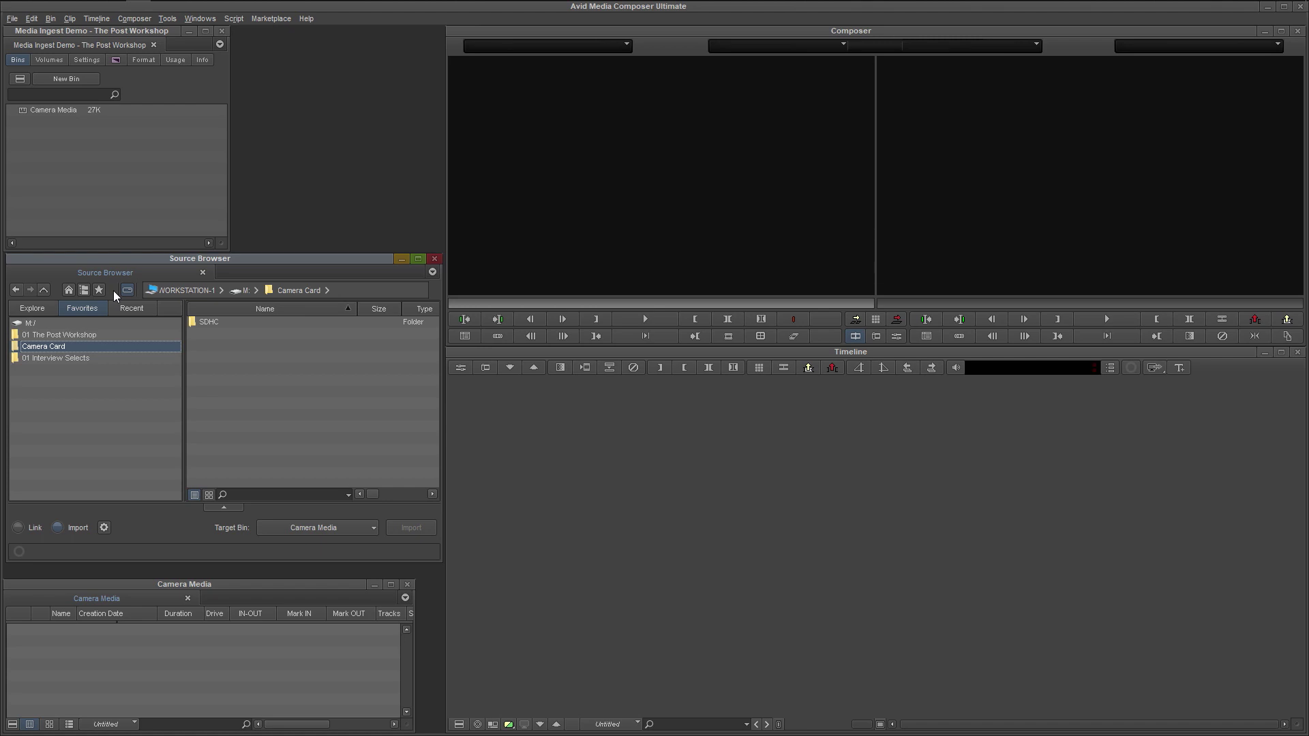
{"action": "double_click", "coordinate": [193, 321]}
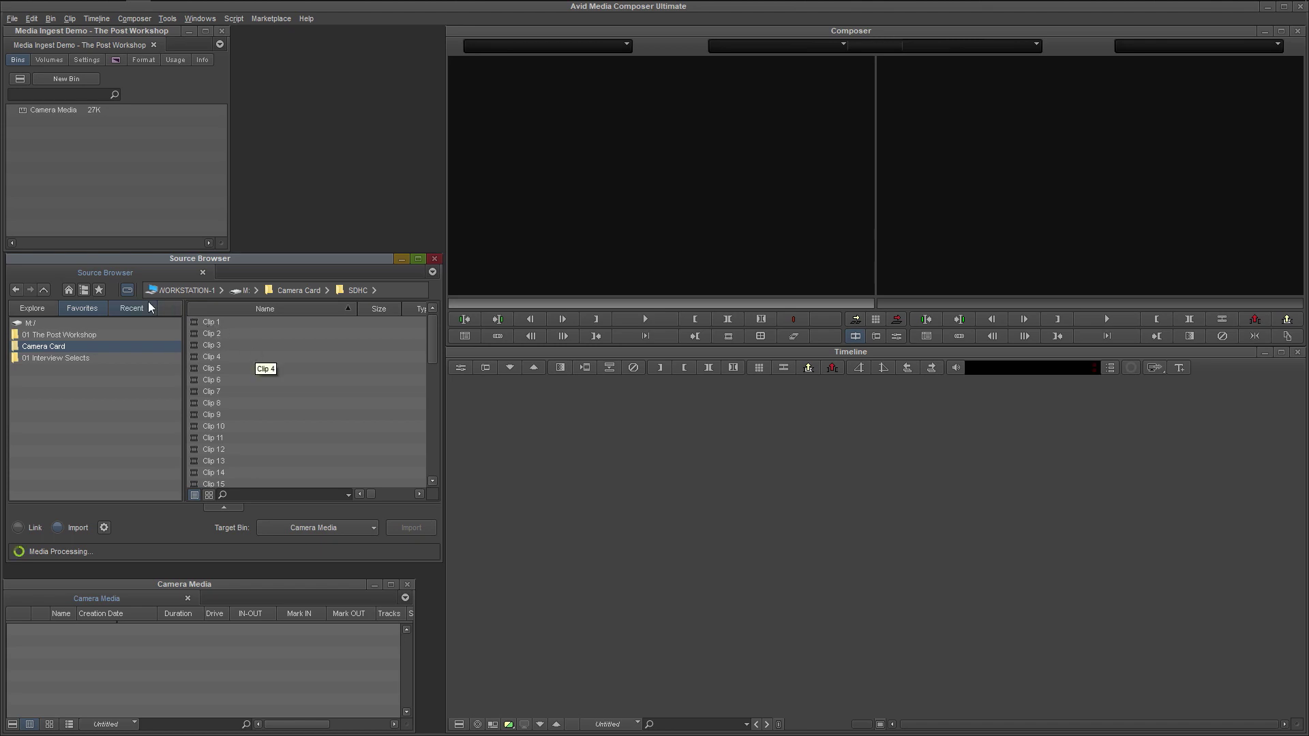
{"action": "left_click", "coordinate": [128, 291]}
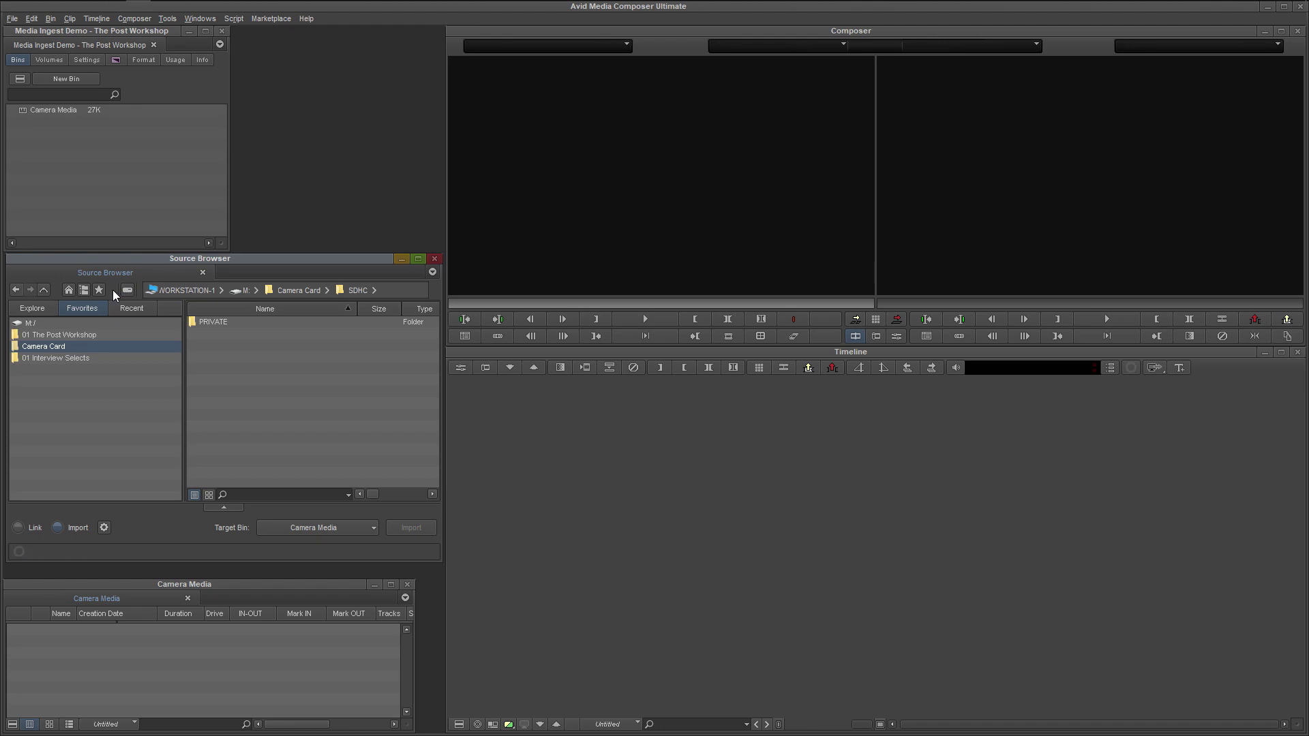
{"action": "double_click", "coordinate": [191, 321]}
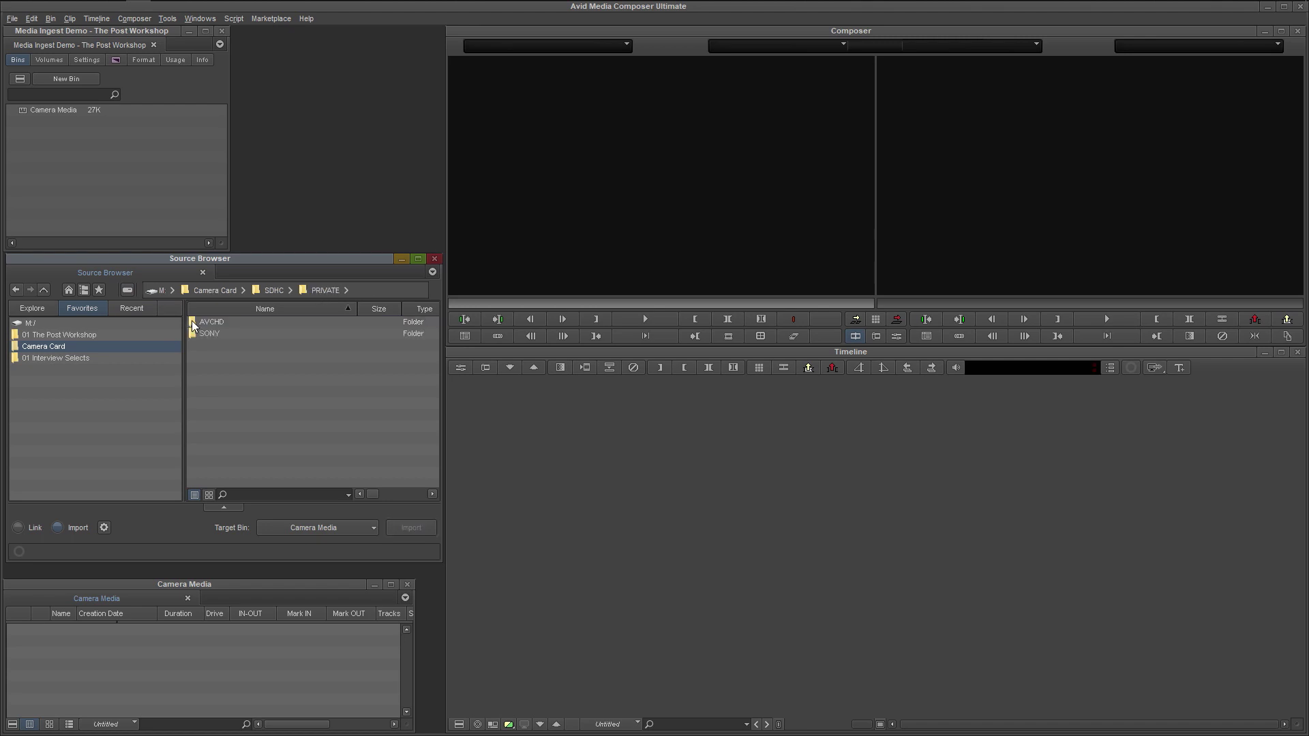
{"action": "double_click", "coordinate": [191, 321]}
{"action": "double_click", "coordinate": [191, 321]}
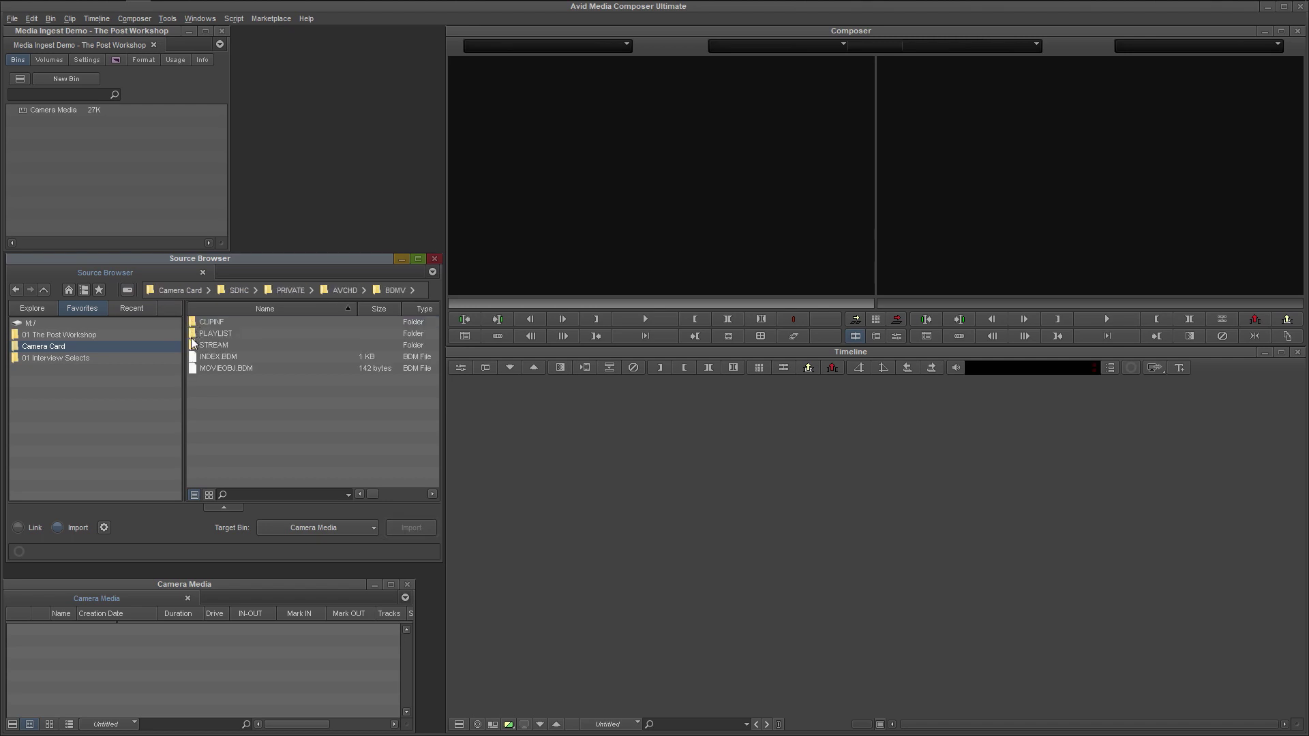
{"action": "double_click", "coordinate": [192, 344]}
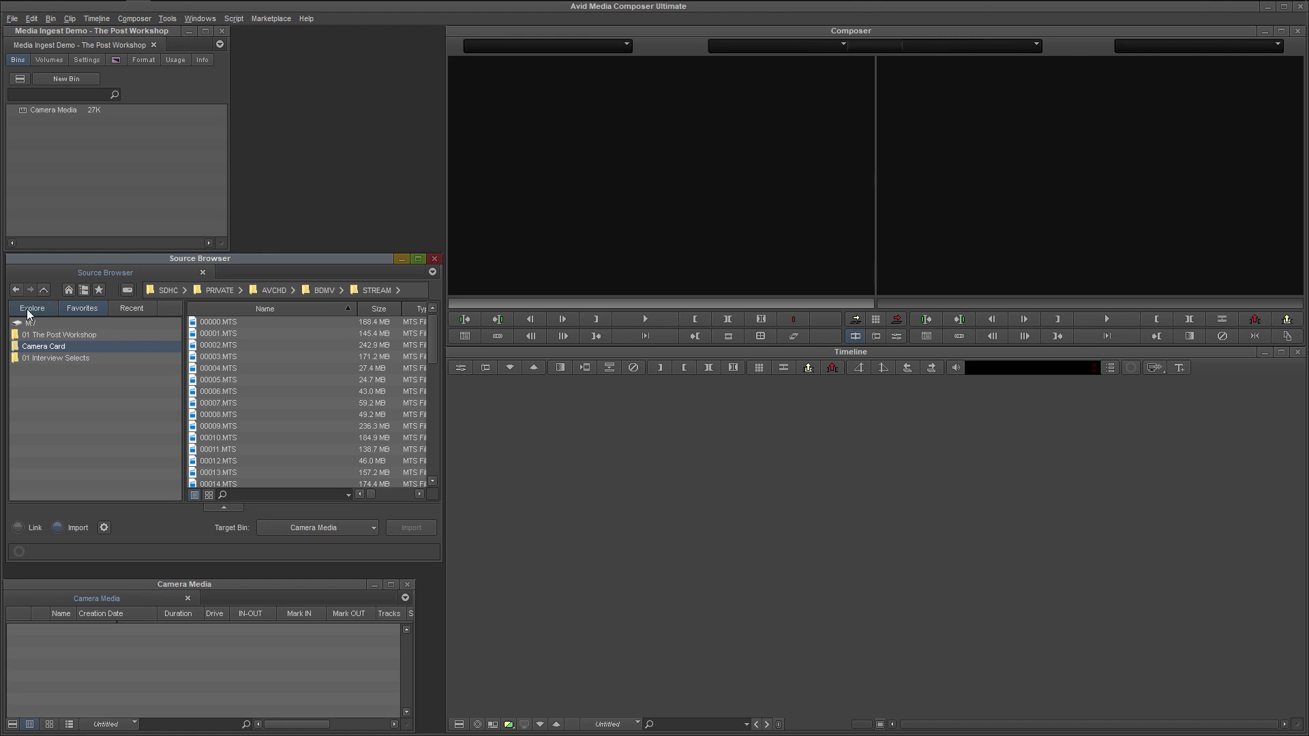
Open 01 Interview Selects, then enlarge and move the Source Browser to show more columns
{"action": "left_click", "coordinate": [34, 357]}
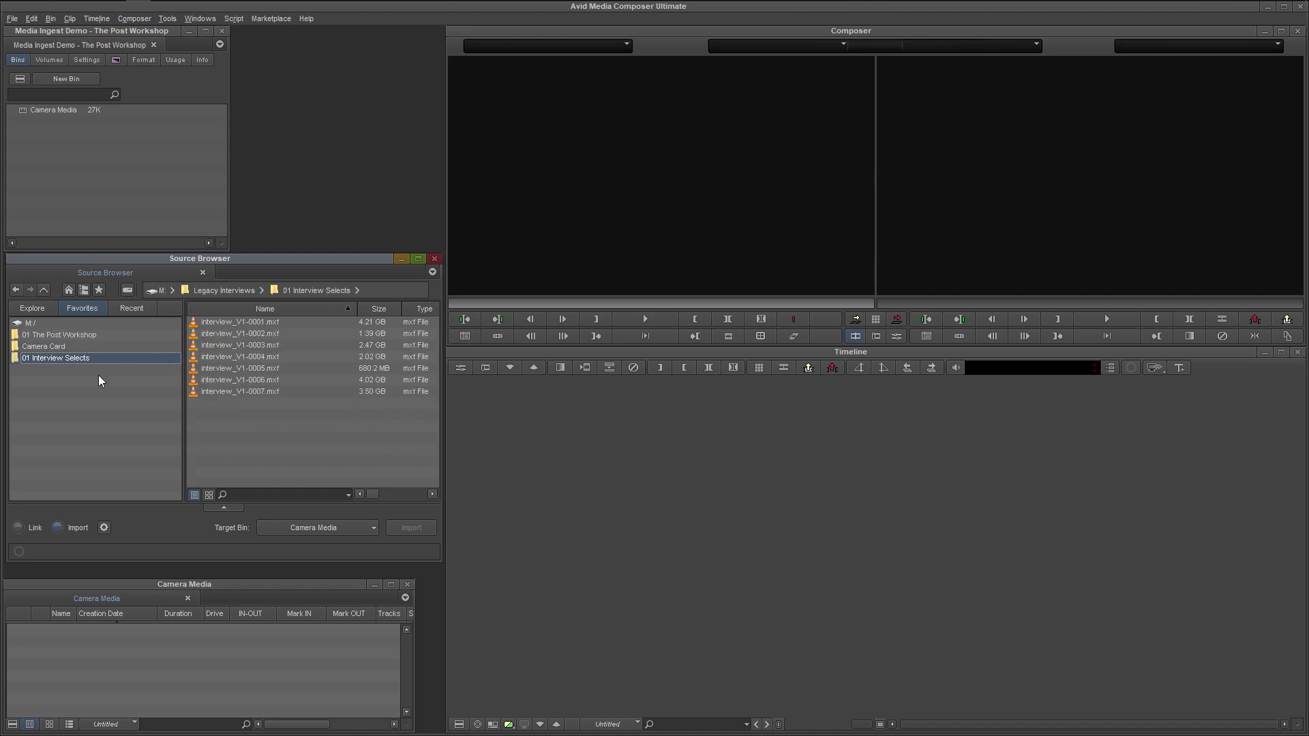
{"action": "left_click_drag", "start_coordinate": [441, 562], "coordinate": [602, 634]}
{"action": "left_click_drag", "start_coordinate": [347, 264], "coordinate": [583, 237]}
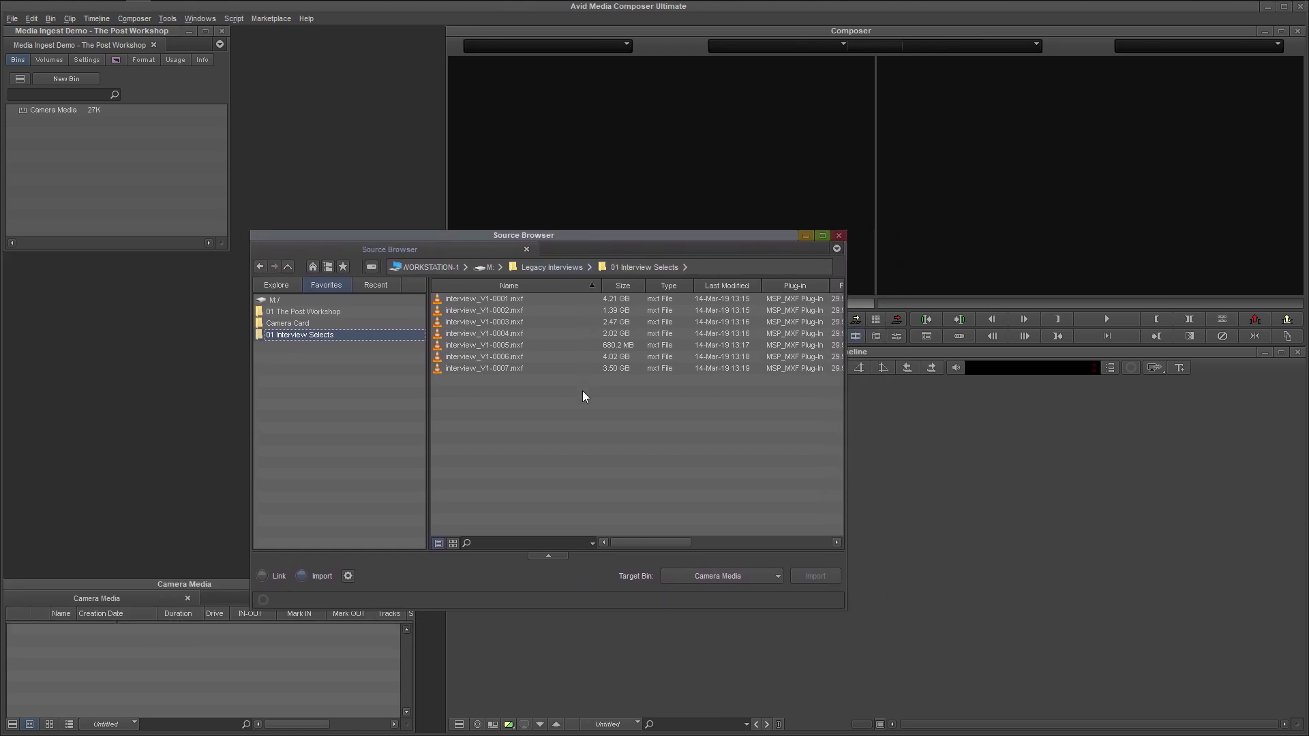
{"action": "left_click_drag", "start_coordinate": [630, 537], "coordinate": [536, 467]}
Switch to Frame View, size thumbnails three per row with Ctrl+L/Ctrl+K, and heighten the area
{"action": "left_click", "coordinate": [453, 543]}
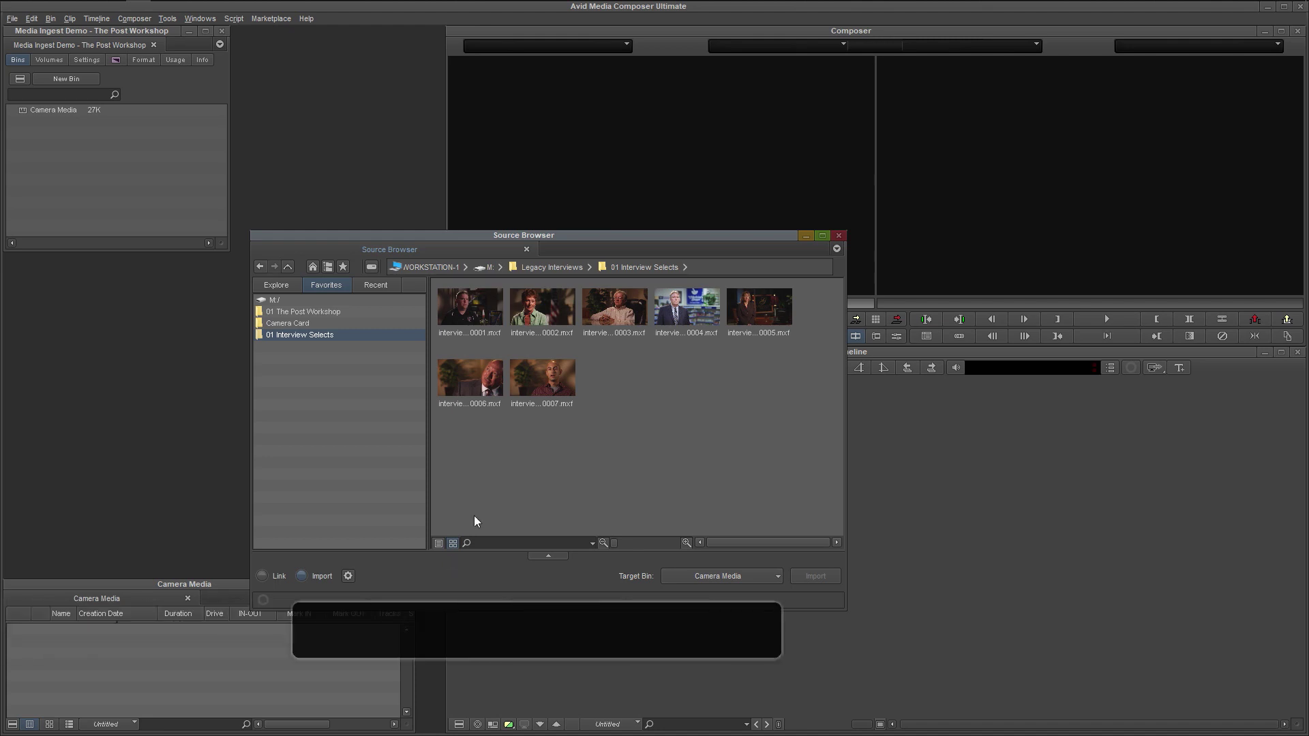
{"action": "key", "text": "ctrl+l"}
{"action": "key", "text": "ctrl+l"}
{"action": "key", "text": "ctrl+l"}
{"action": "key", "text": "ctrl+l"}
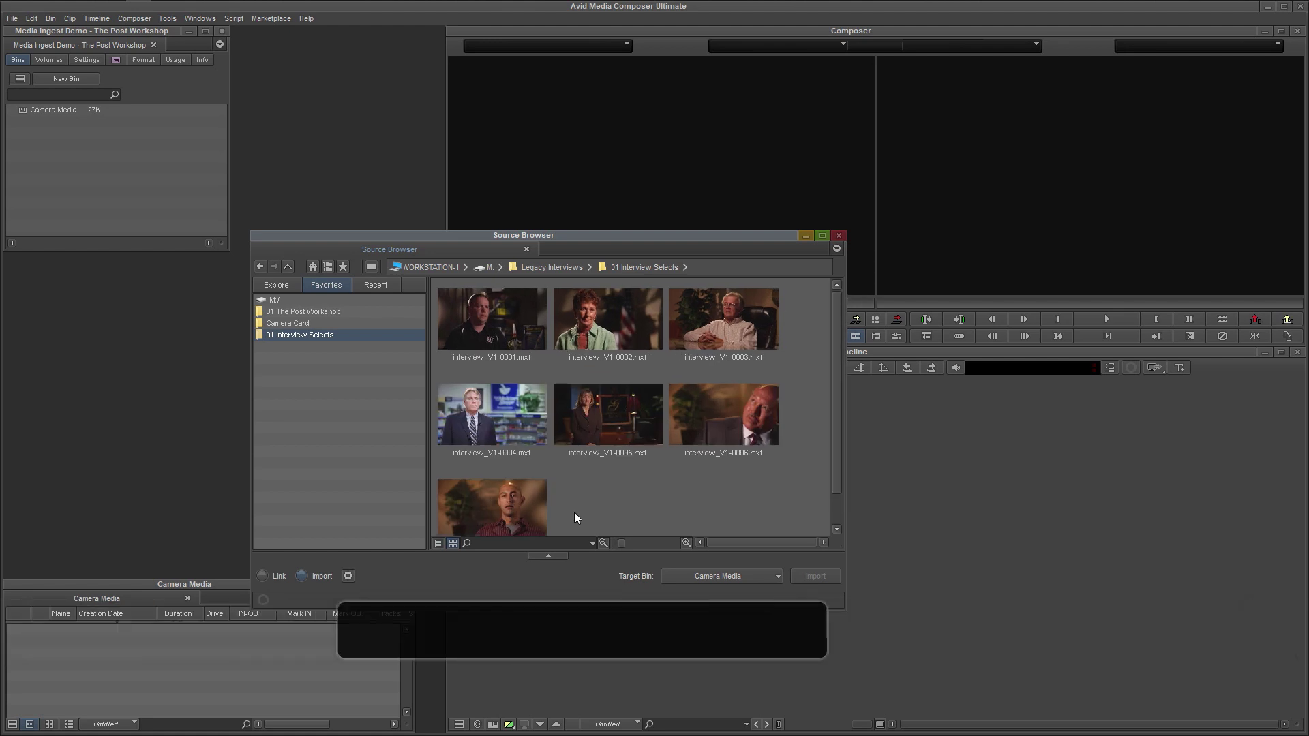
{"action": "key", "text": "ctrl+k"}
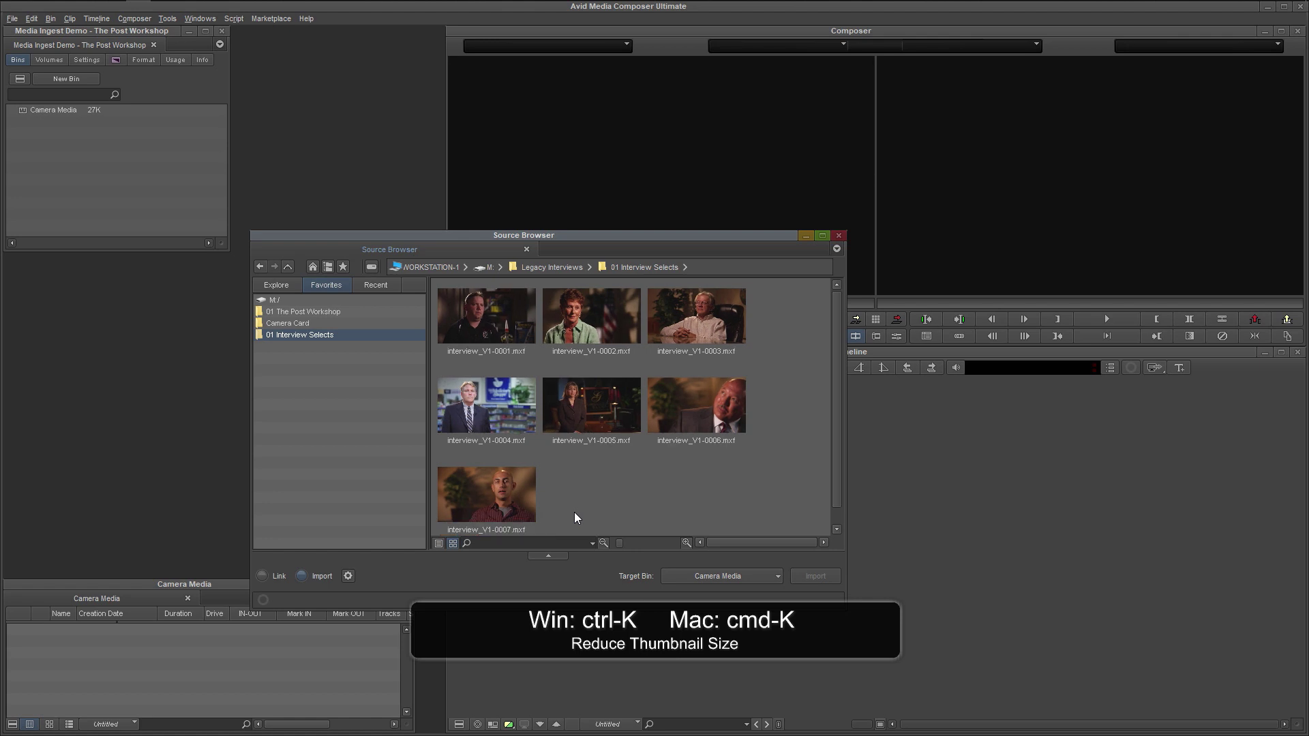
{"action": "key", "text": "ctrl+k"}
{"action": "key", "text": "ctrl+l"}
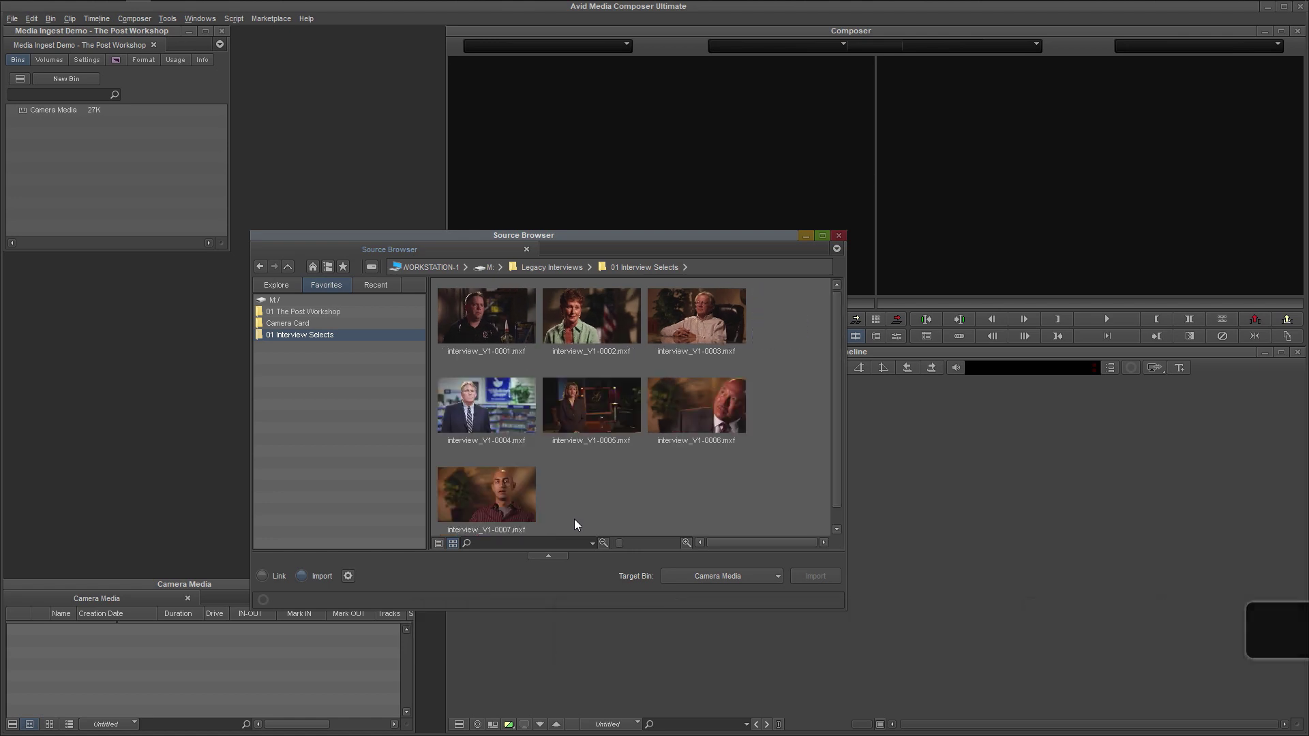
{"action": "left_click_drag", "start_coordinate": [567, 616], "coordinate": [568, 634]}
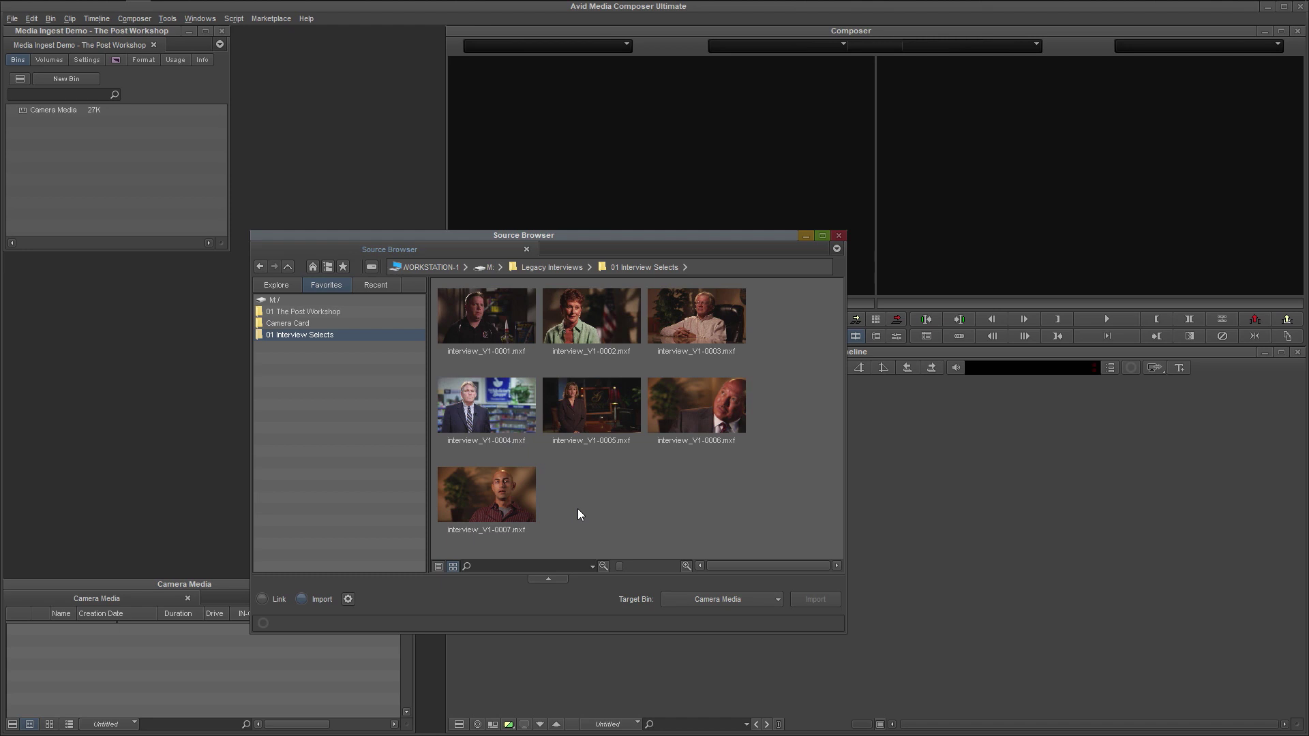
Select interview_V1-0001 and preview it in its thumbnail with the L, K and J keys
{"action": "left_click", "coordinate": [480, 417]}
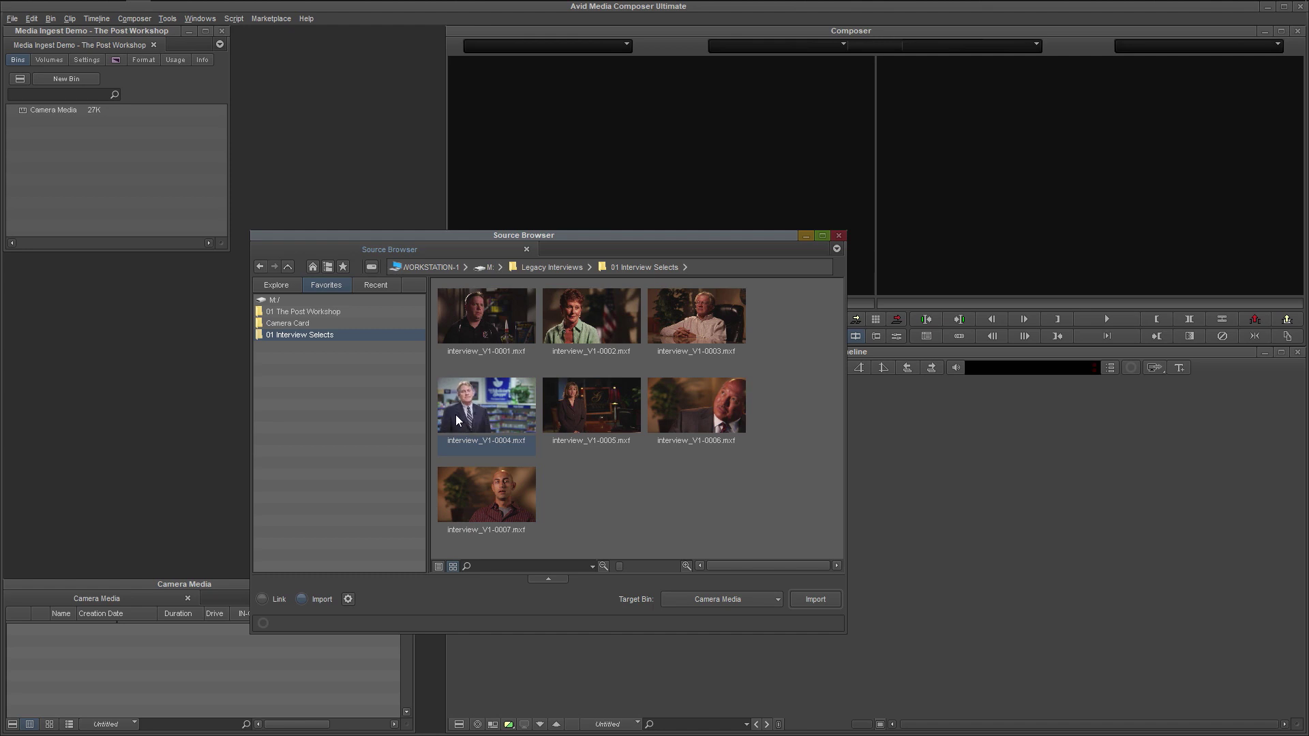
{"action": "left_click", "coordinate": [463, 367]}
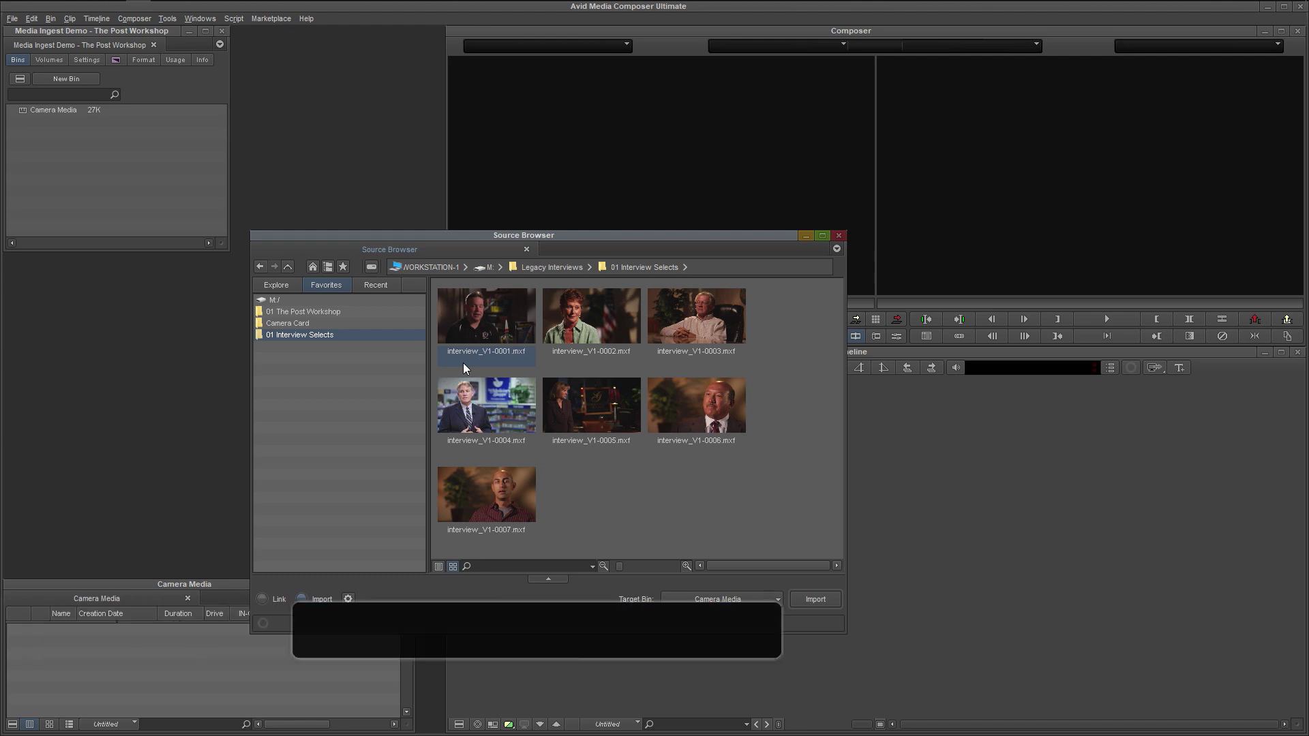
{"action": "key", "text": "l"}
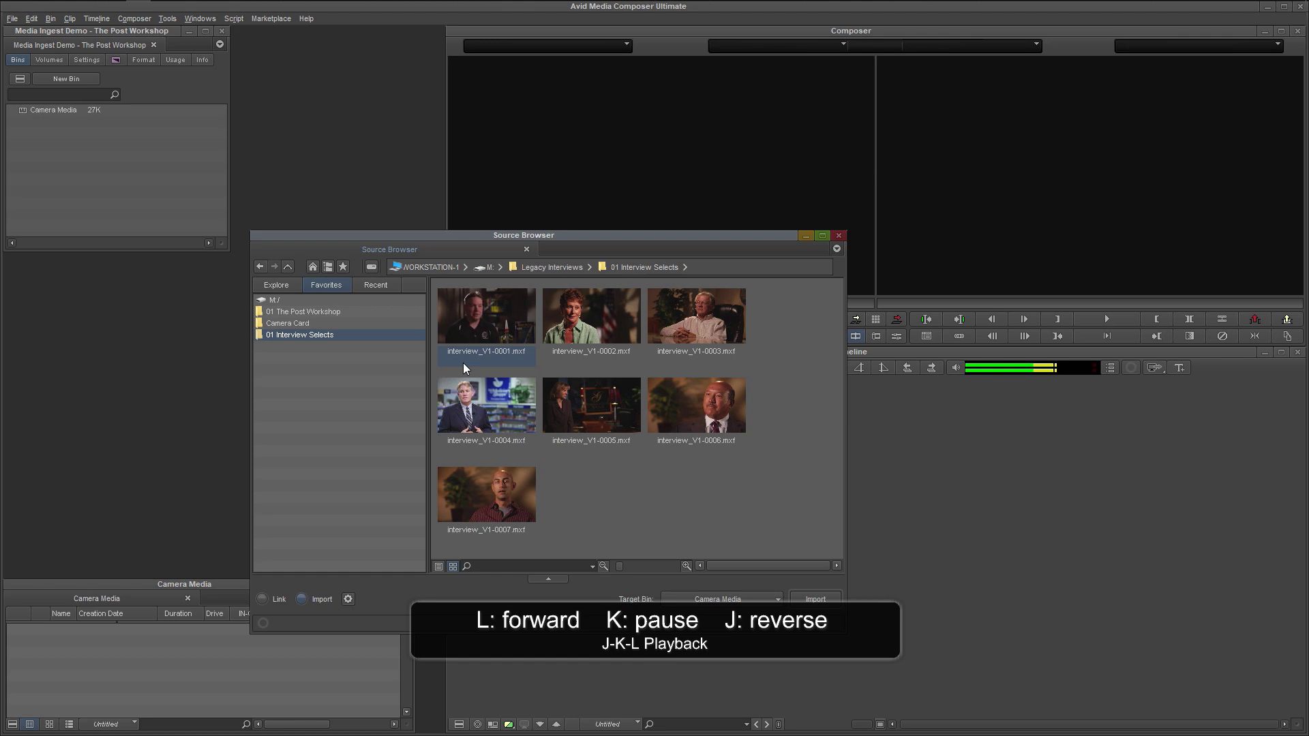
{"action": "key", "text": "k"}
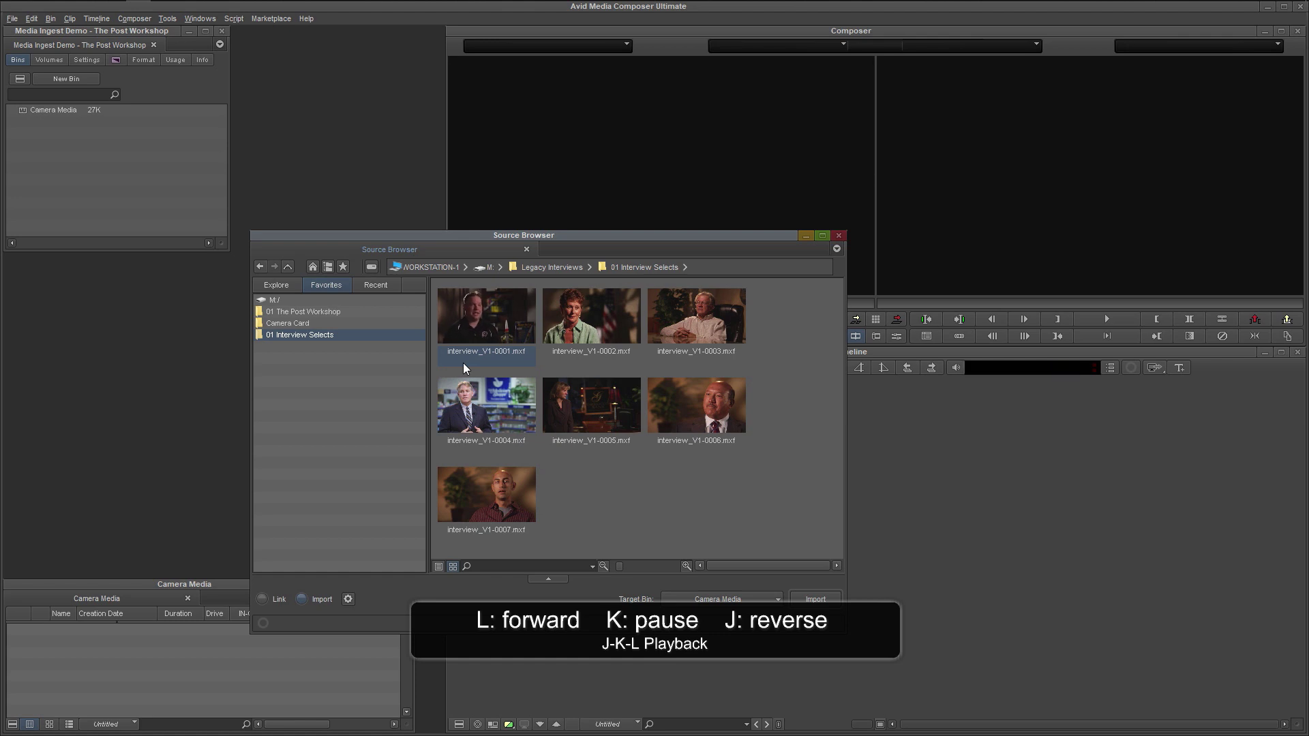
{"action": "key", "text": "j"}
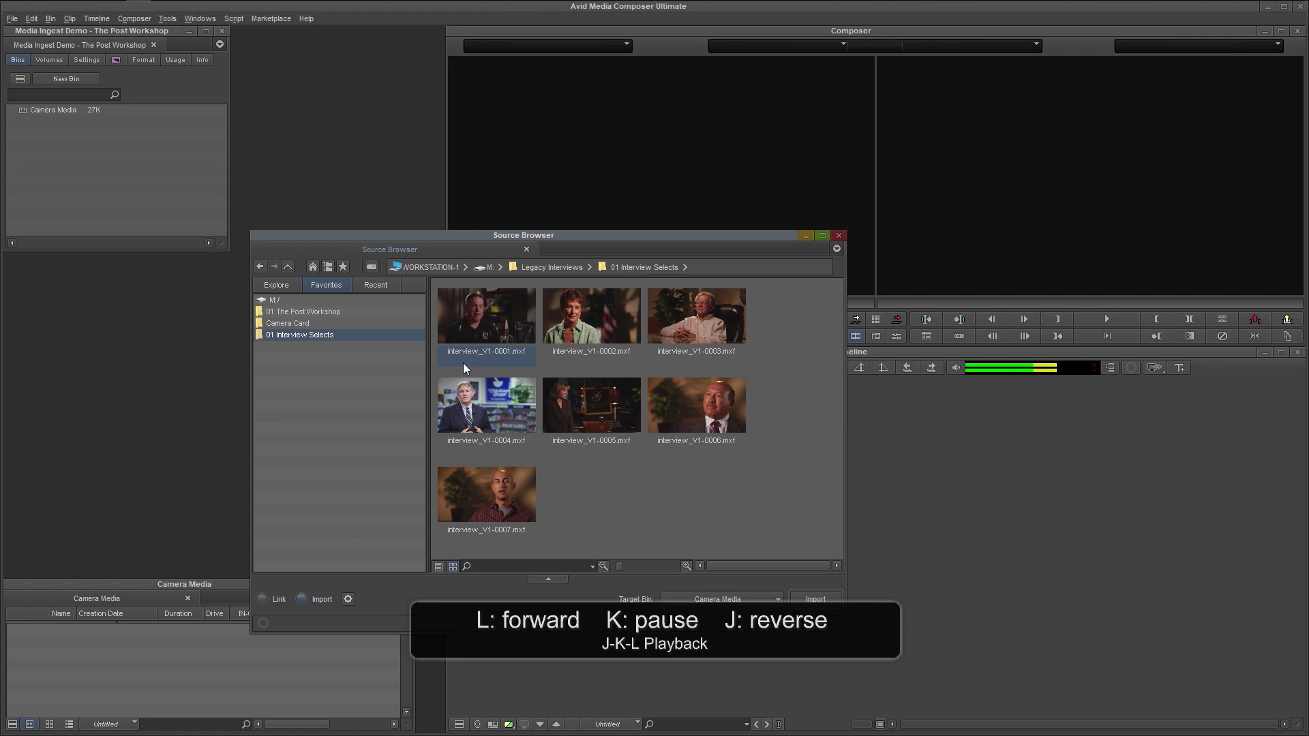
{"action": "key", "text": "k"}
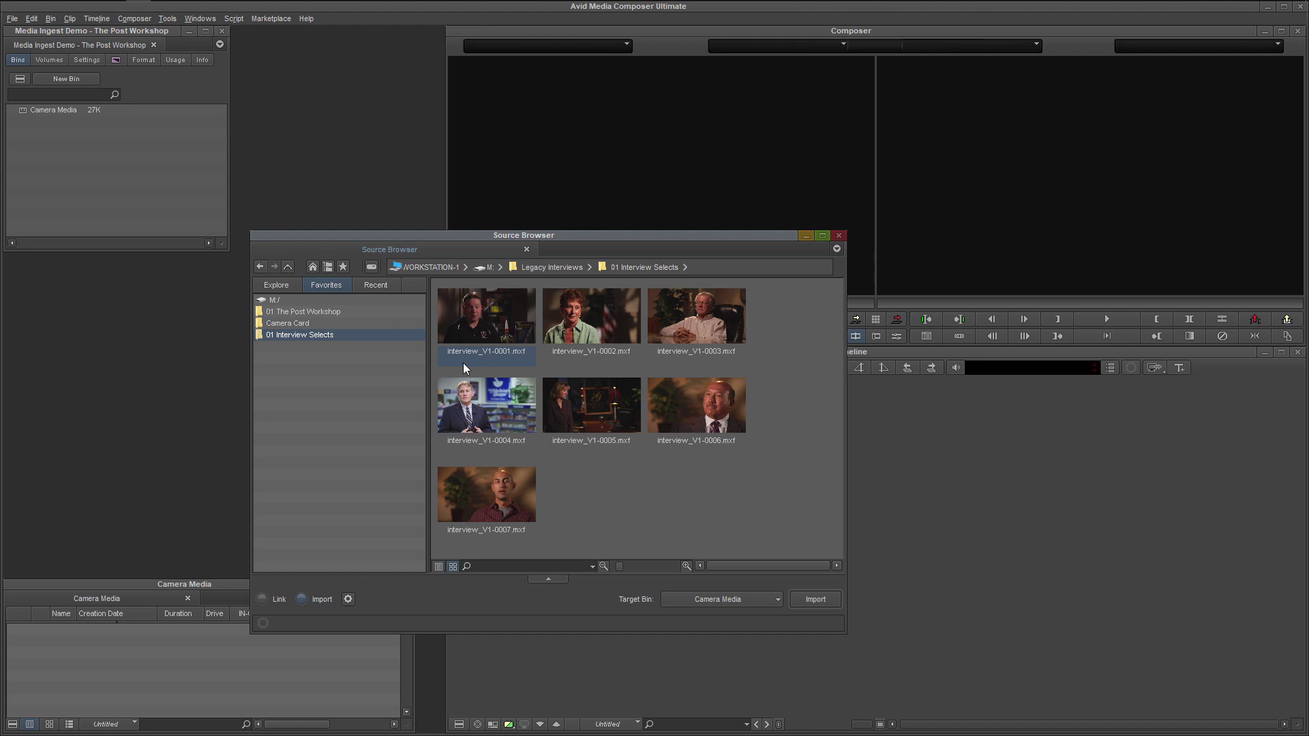
{"action": "key", "text": "l"}
Toggle between Link and Import, finishing with Link selected
{"action": "left_click", "coordinate": [262, 598]}
{"action": "left_click", "coordinate": [301, 599]}
{"action": "left_click", "coordinate": [262, 600]}
Link all seven selected interview clips into the Camera Media target bin, then close the Source Browser
{"action": "left_click", "coordinate": [499, 492], "text": "shift"}
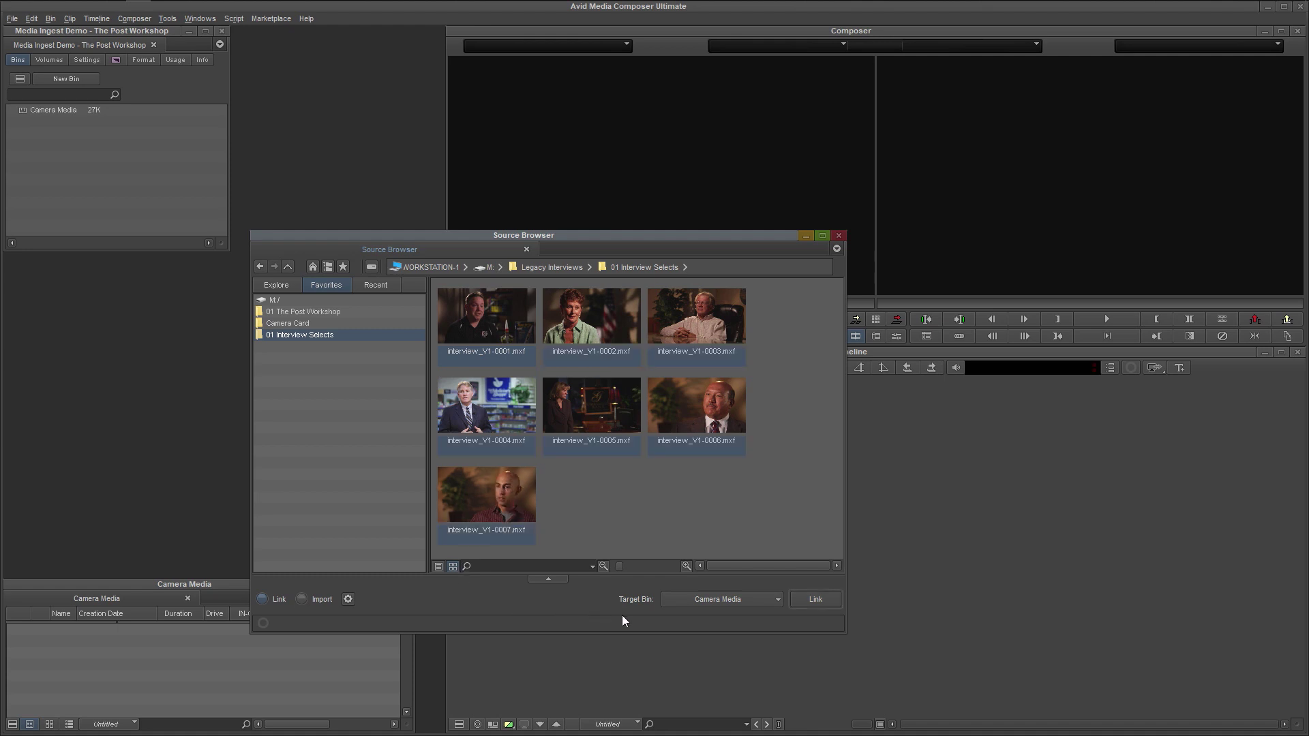
{"action": "left_click", "coordinate": [751, 599]}
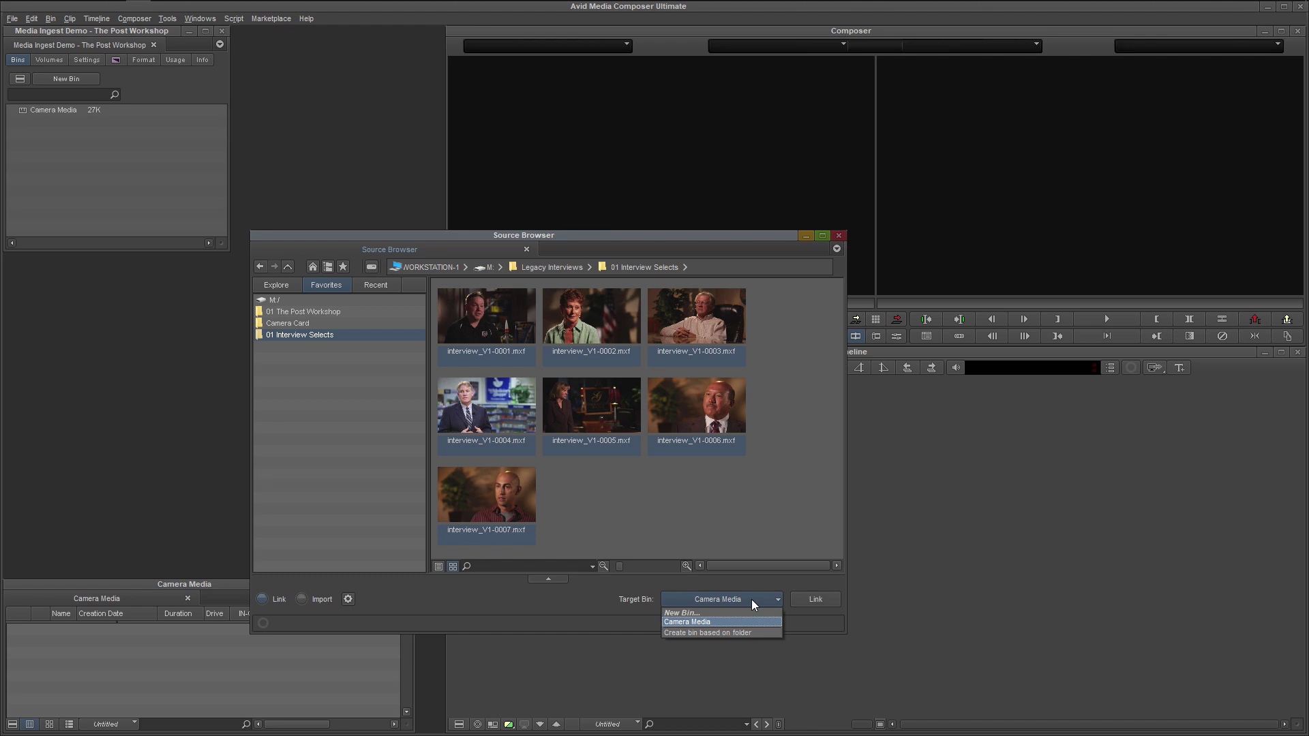
{"action": "left_click", "coordinate": [746, 620]}
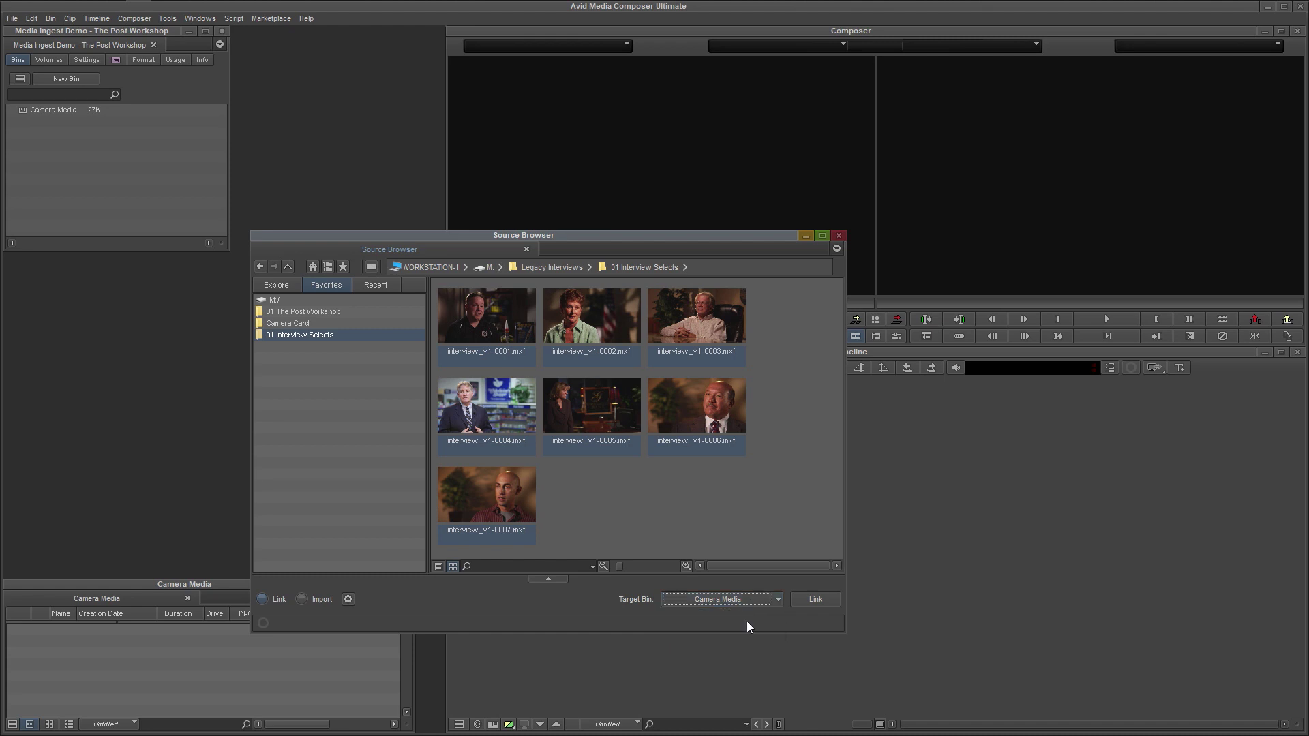
{"action": "left_click", "coordinate": [810, 600]}
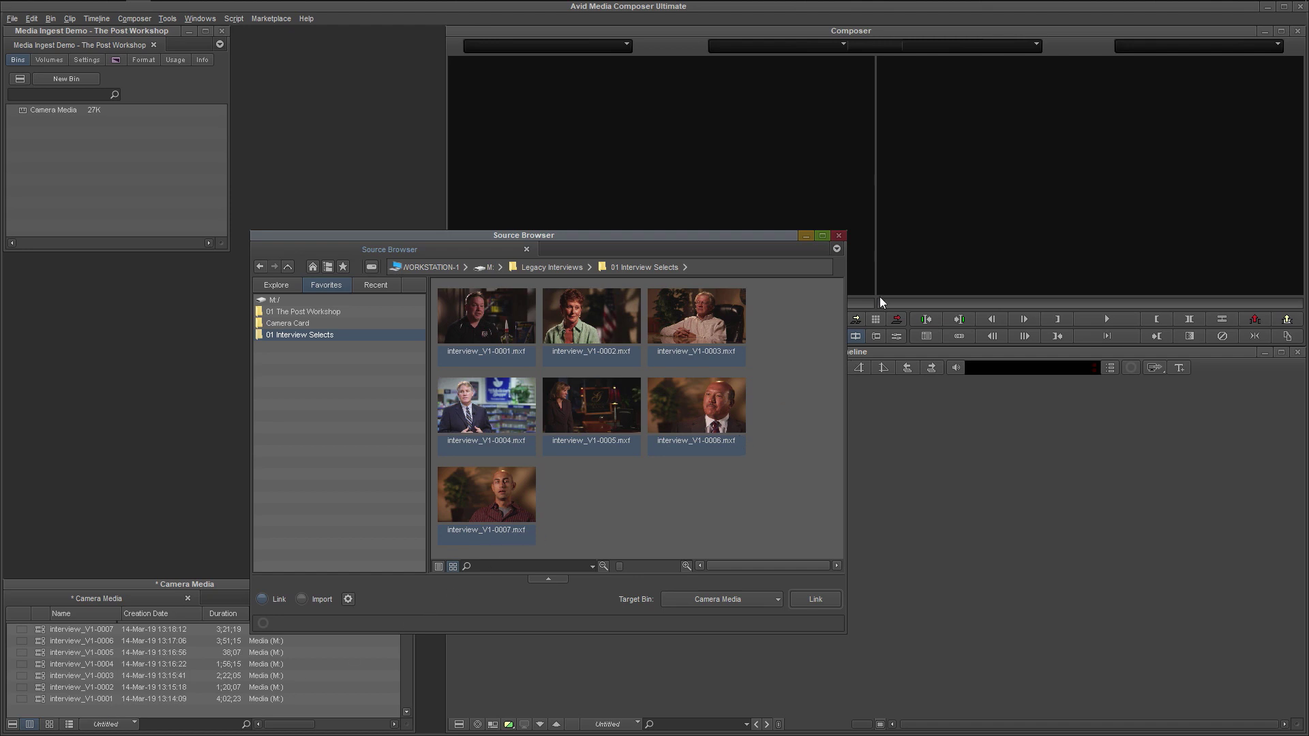
{"action": "left_click", "coordinate": [838, 236]}
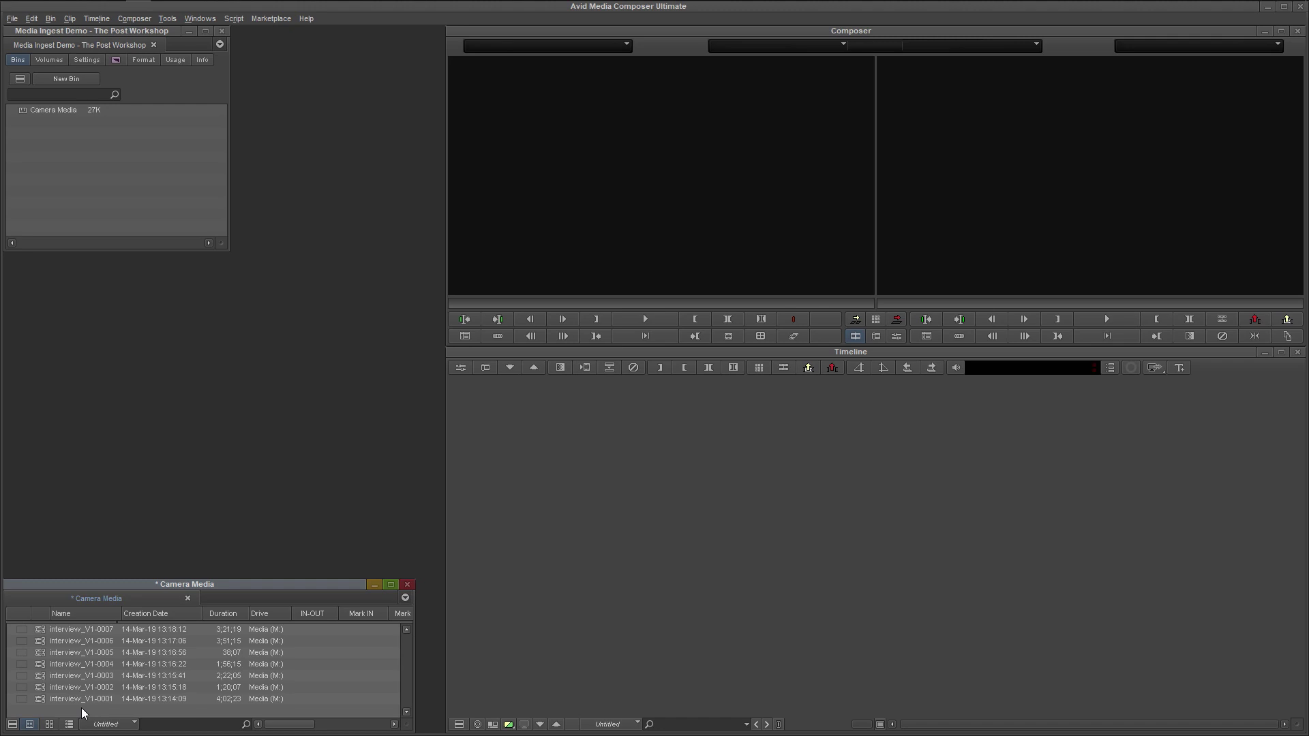
Load interview_V1-0001 in the source monitor with IN at 18;09 and OUT at 1;33;15
{"action": "double_click", "coordinate": [39, 700]}
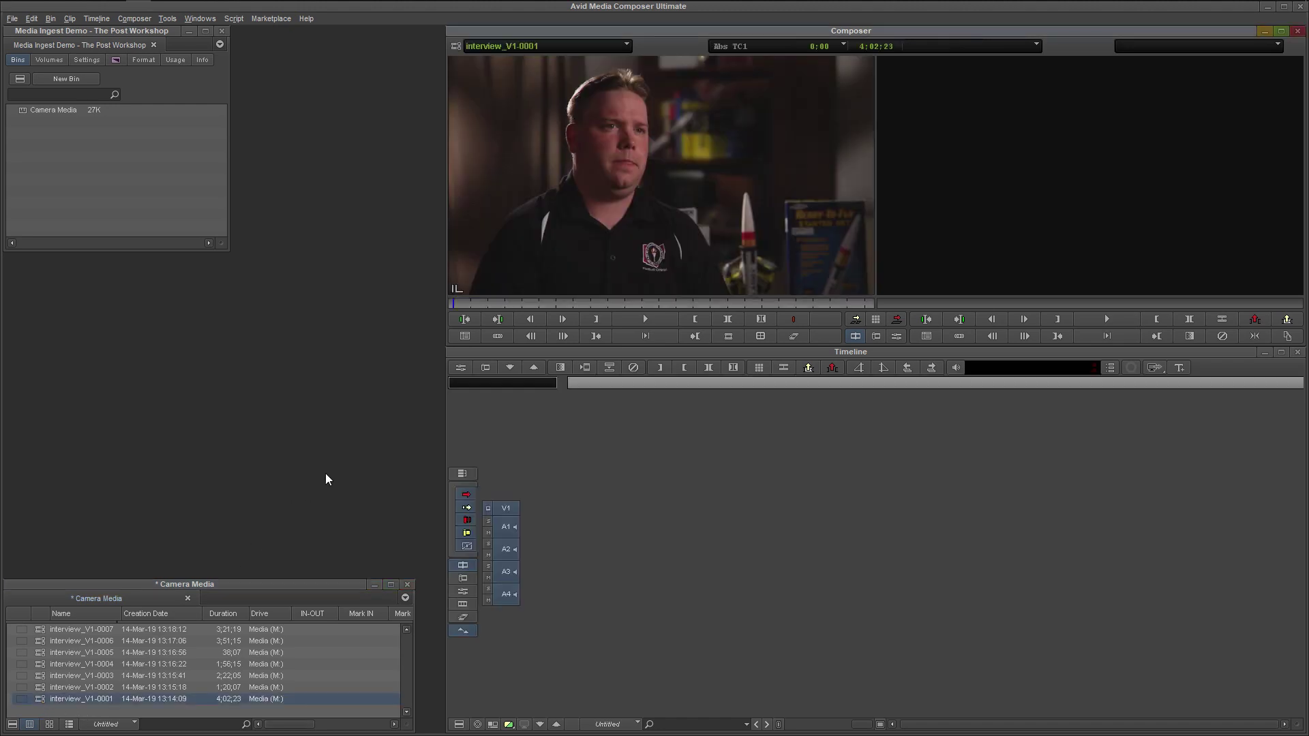
{"action": "left_click_drag", "start_coordinate": [463, 304], "coordinate": [614, 306]}
{"action": "key", "text": "i"}
{"action": "key", "text": "o"}
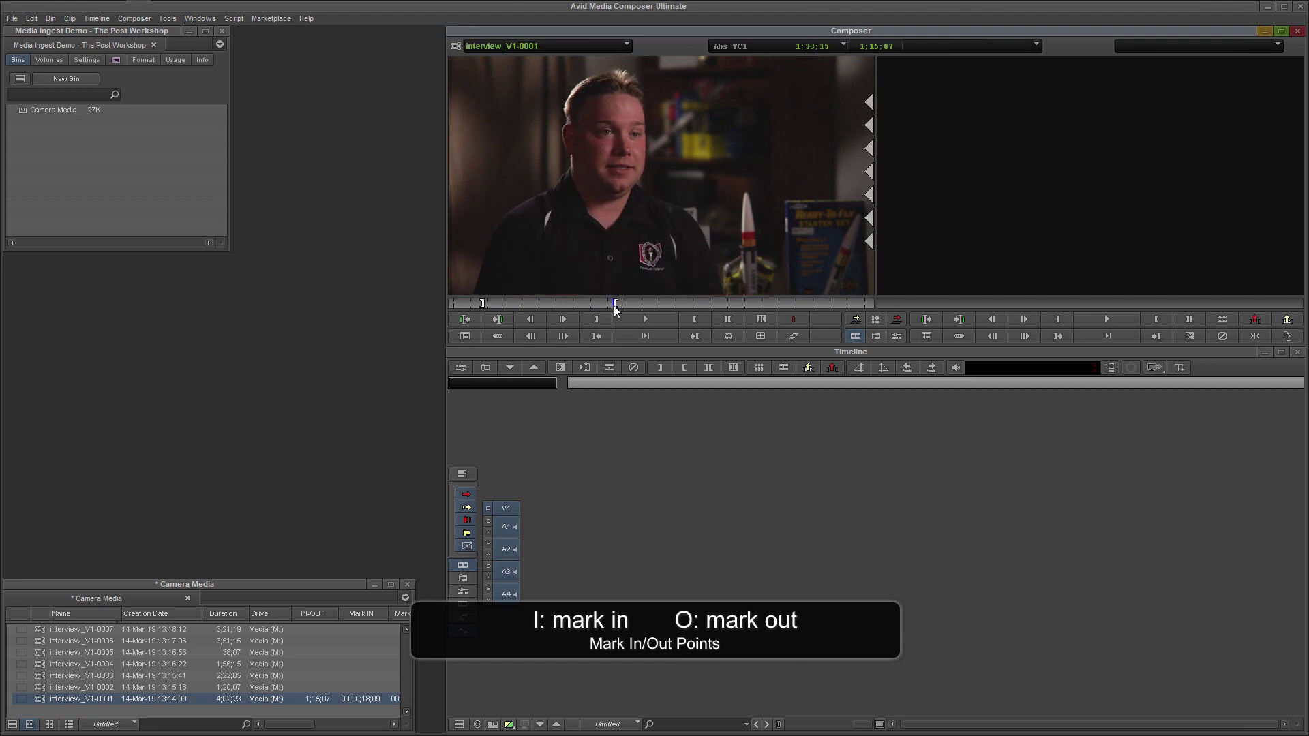